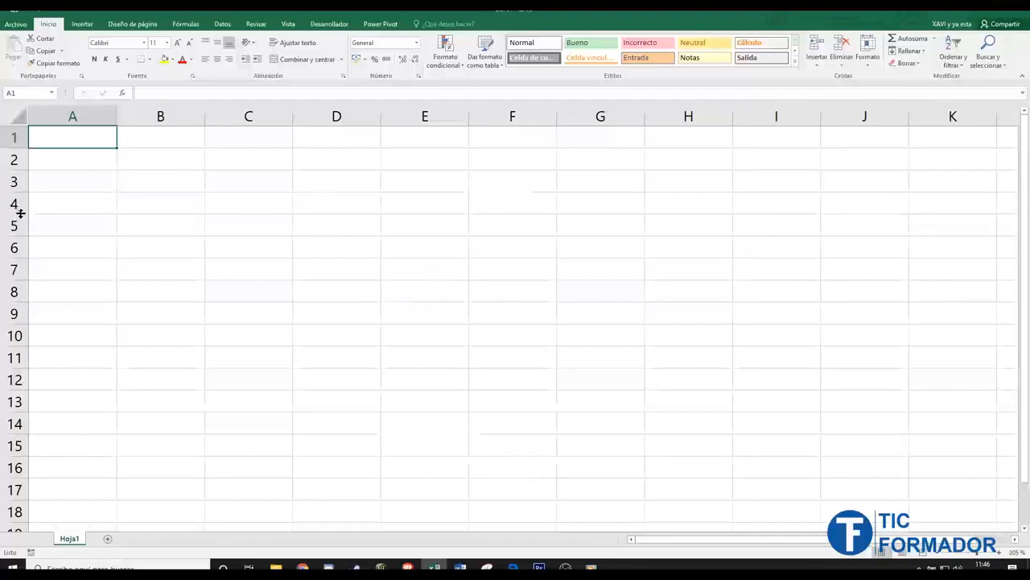
Step: Make row 4 about three times as tall and narrow column C to about half its width
left_click_drag(19, 212, 20, 256)
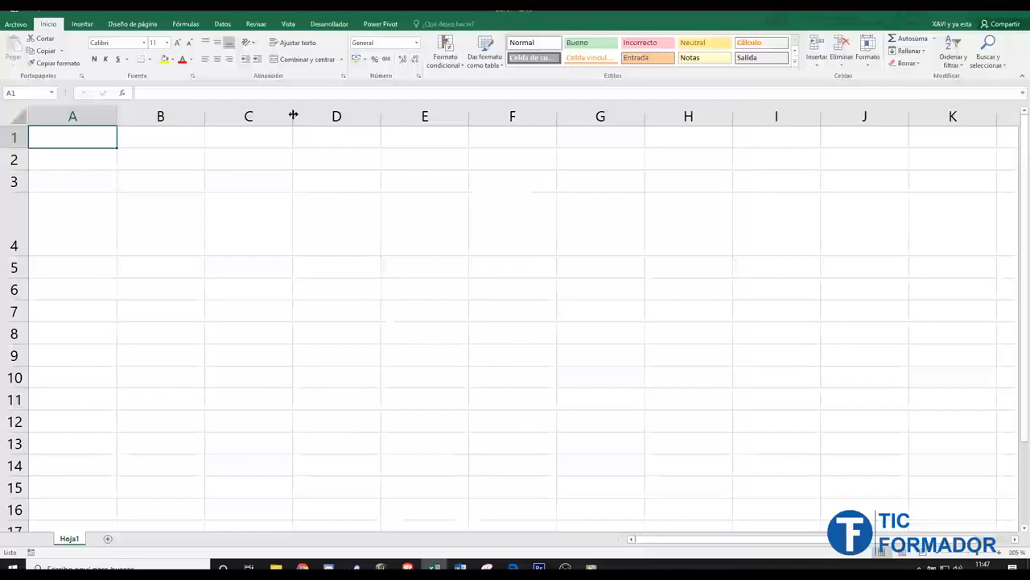
left_click_drag(293, 115, 247, 115)
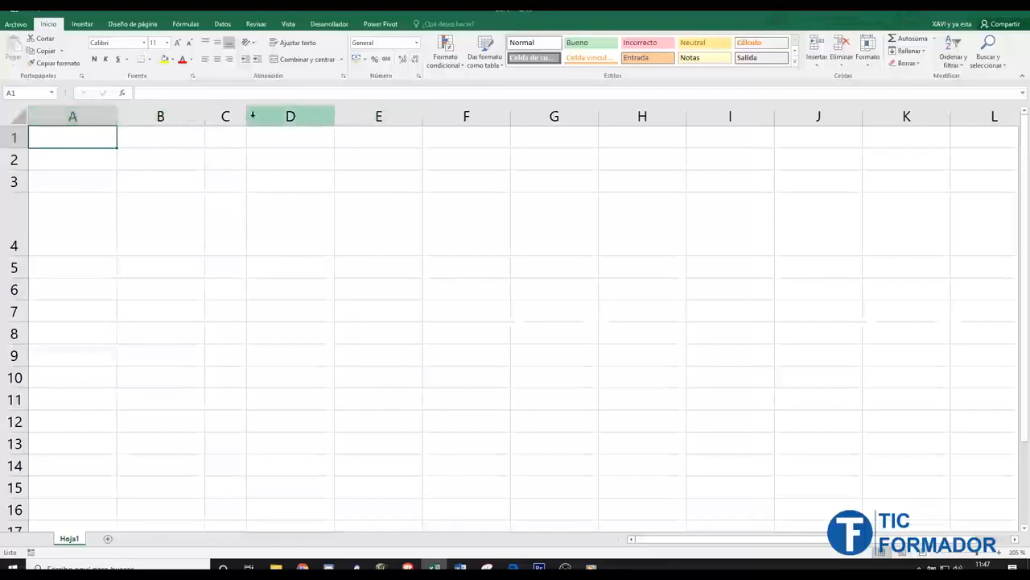
Step: Select columns A to E and resize them together to one equal width, trying wide, very narrow and slightly wider settings
left_click(85, 118)
left_click_drag(85, 118, 383, 117)
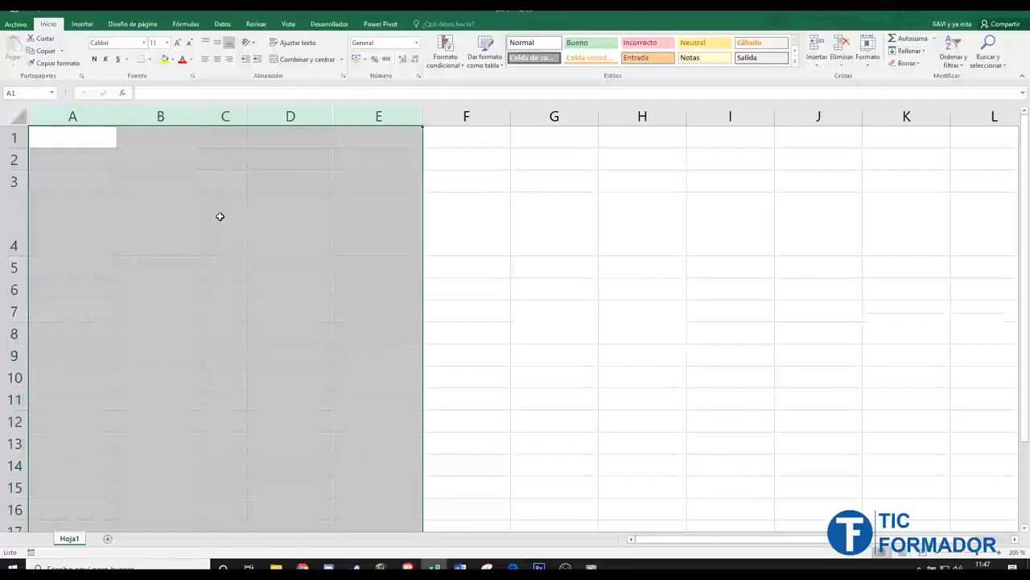
left_click_drag(111, 113, 354, 113)
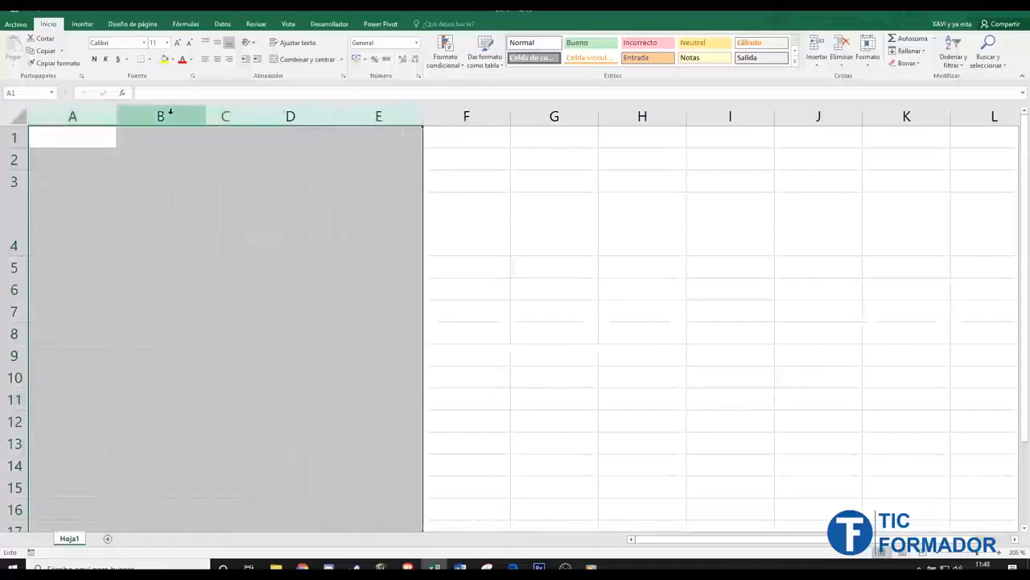
left_click_drag(117, 113, 245, 117)
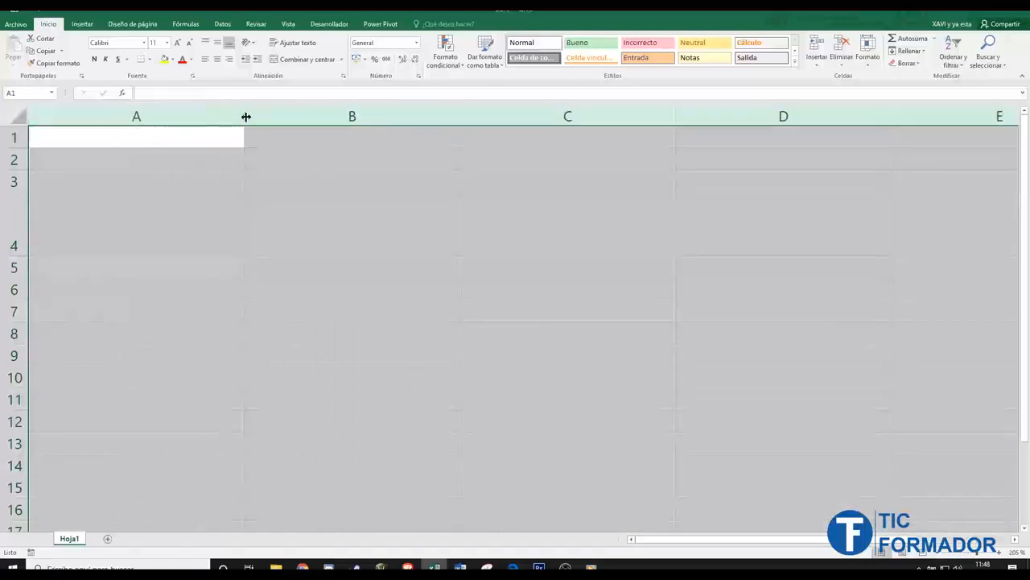
left_click_drag(674, 113, 475, 111)
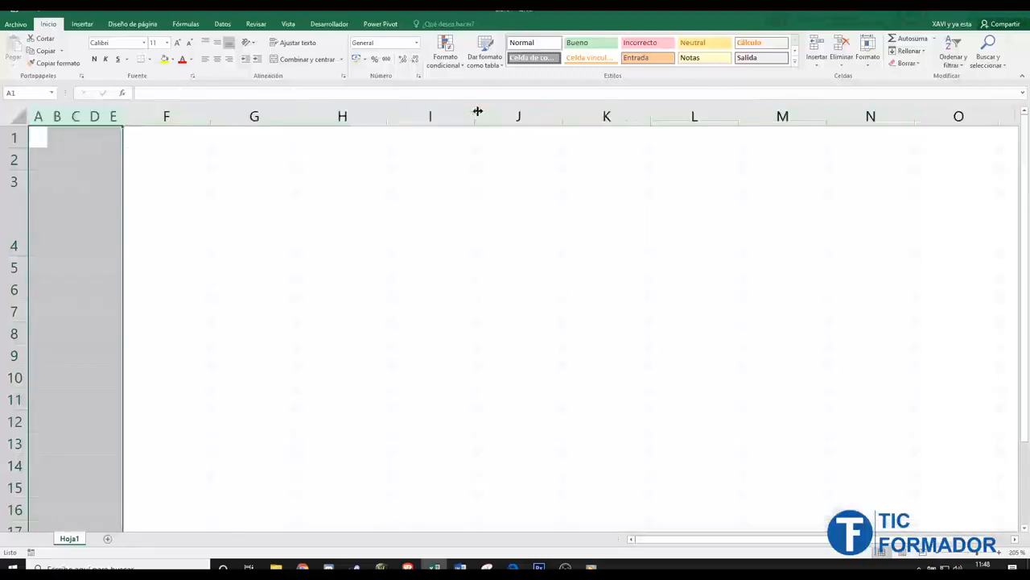
left_click_drag(50, 118, 70, 119)
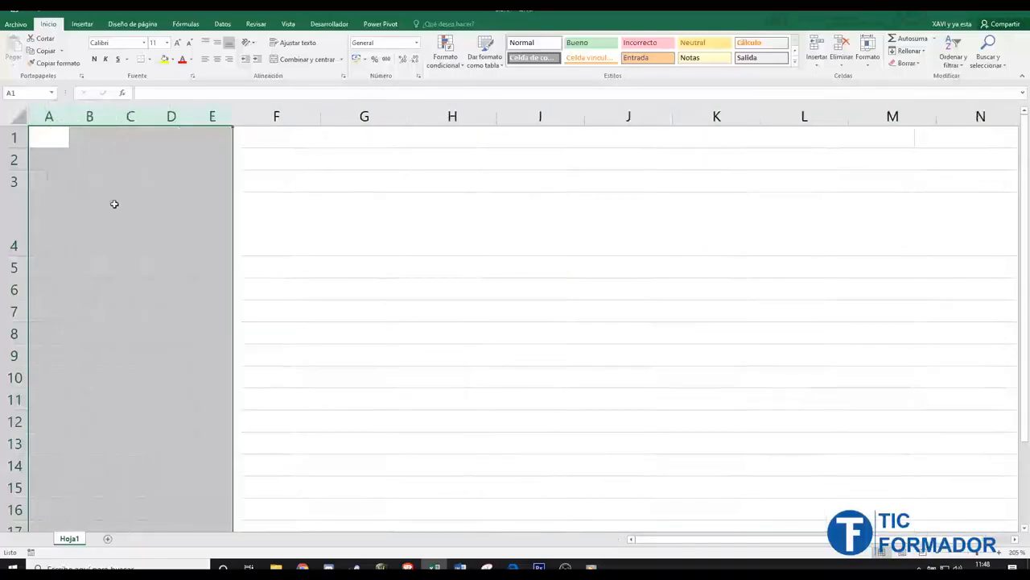
Step: Select the entire sheet and give every column an equal width of about 10,86 and every row the same height
left_click(17, 116)
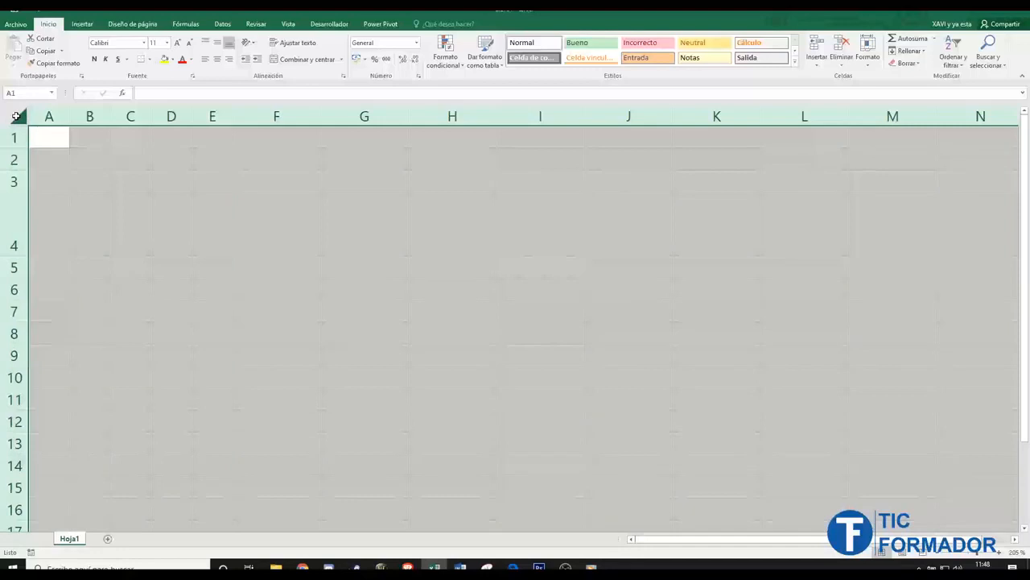
left_click_drag(71, 118, 121, 118)
mouse_move(21, 150)
left_mouse_down()
mouse_move(23, 217)
mouse_move(23, 149)
left_mouse_up()
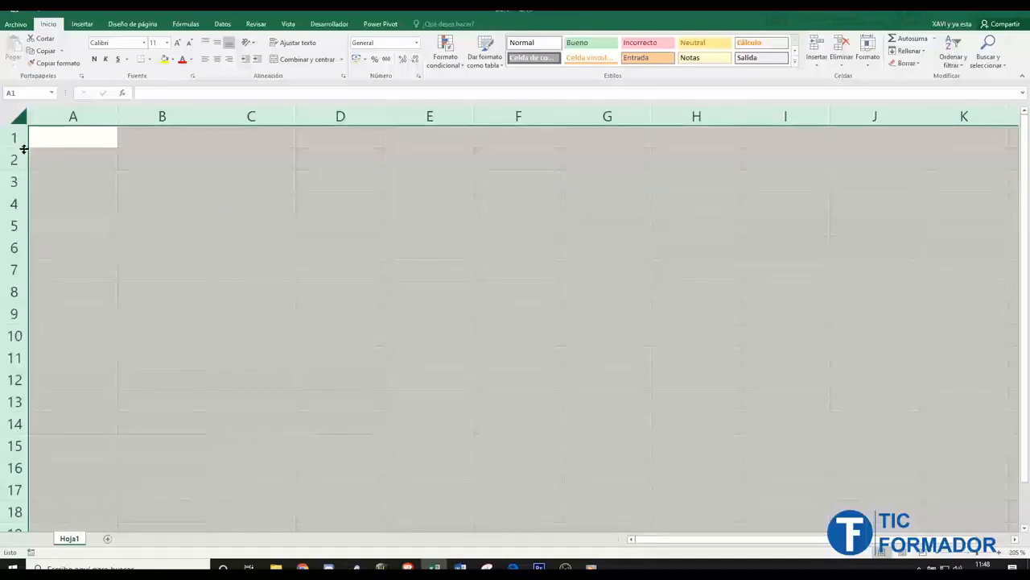
left_click(359, 164)
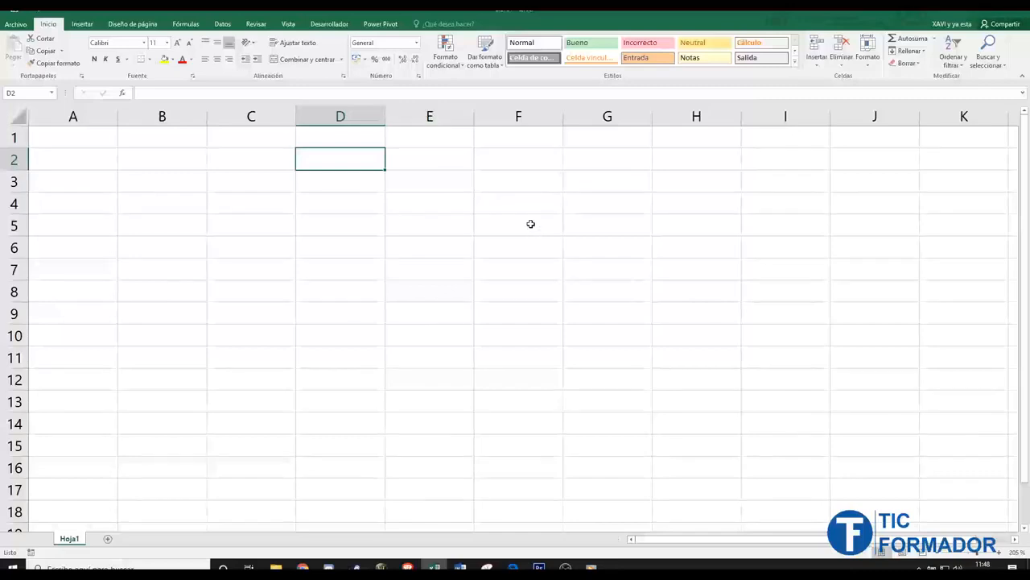
right_click(363, 118)
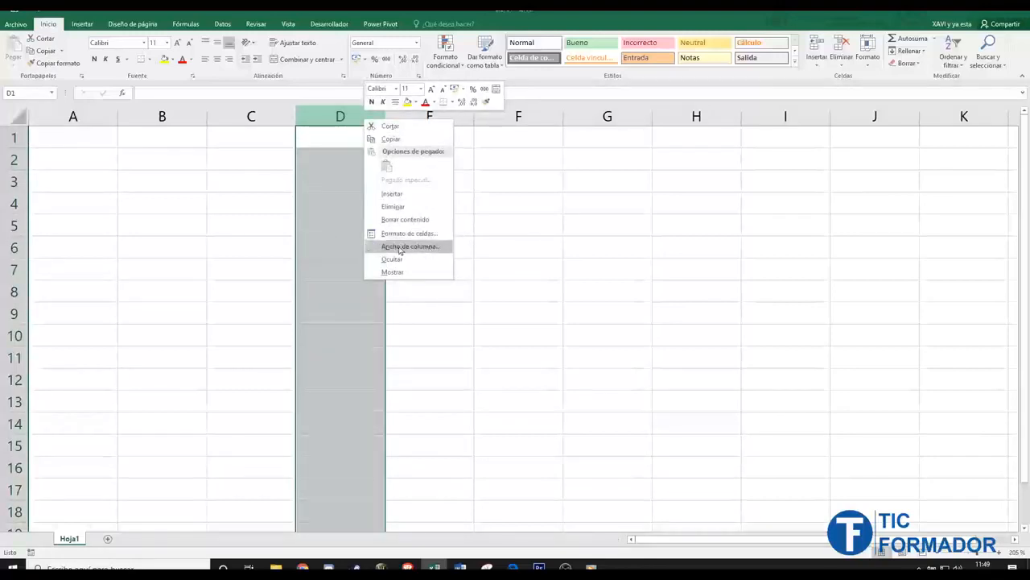
left_click(8, 184)
right_click(8, 182)
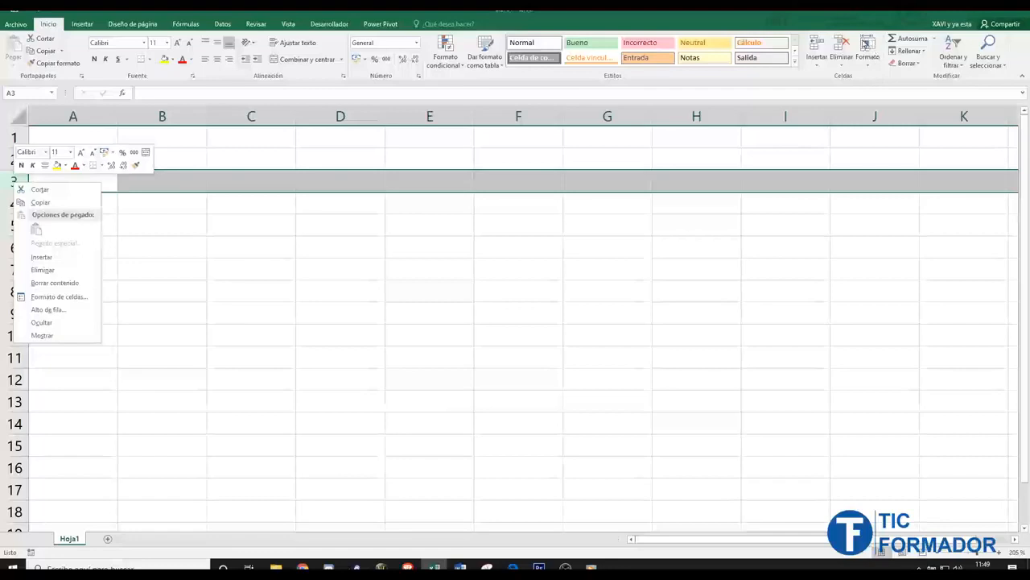
left_click(874, 59)
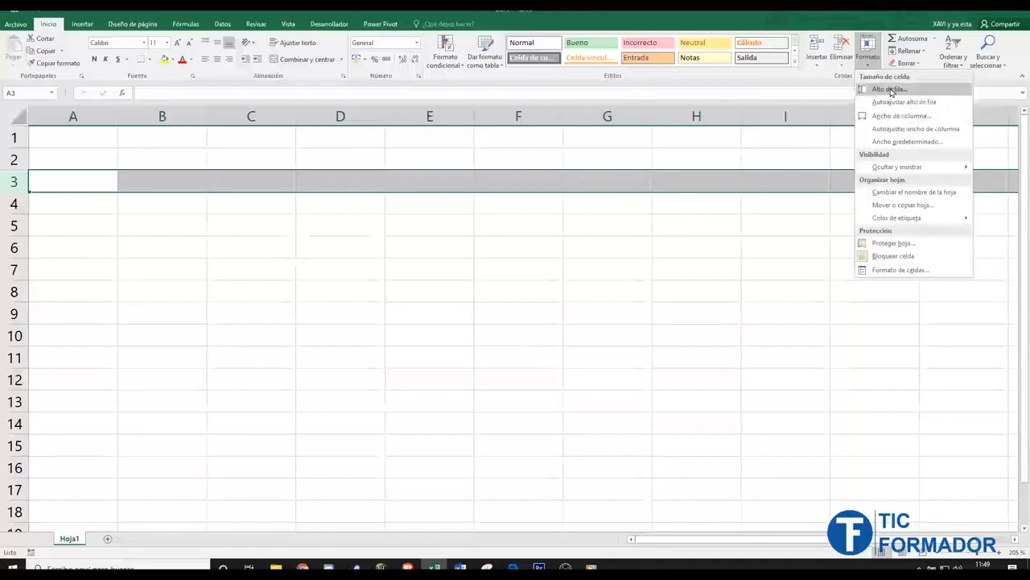
left_click(277, 123)
left_click(285, 241)
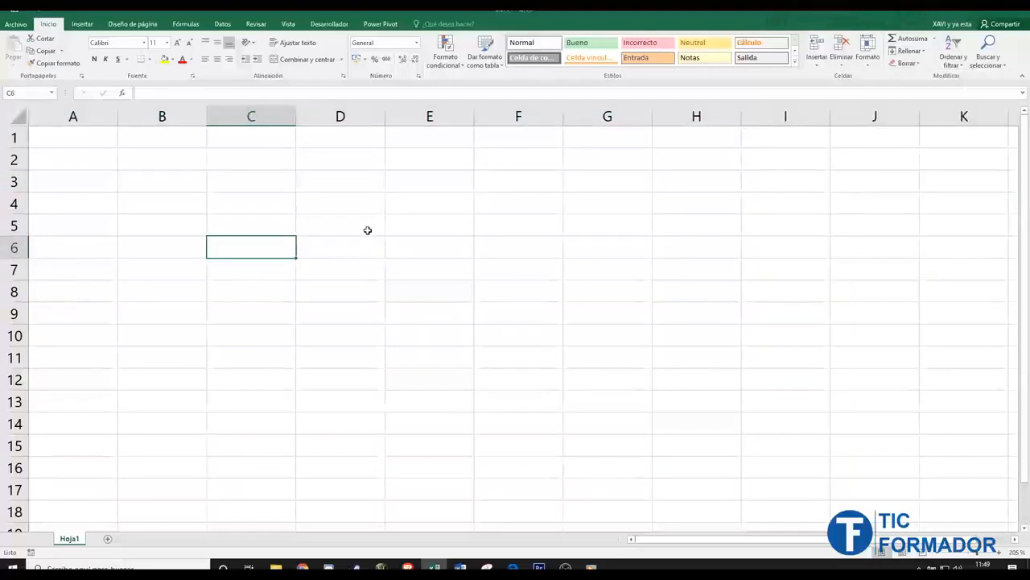
Step: Set the width of column C to exactly 23,47
right_click(271, 123)
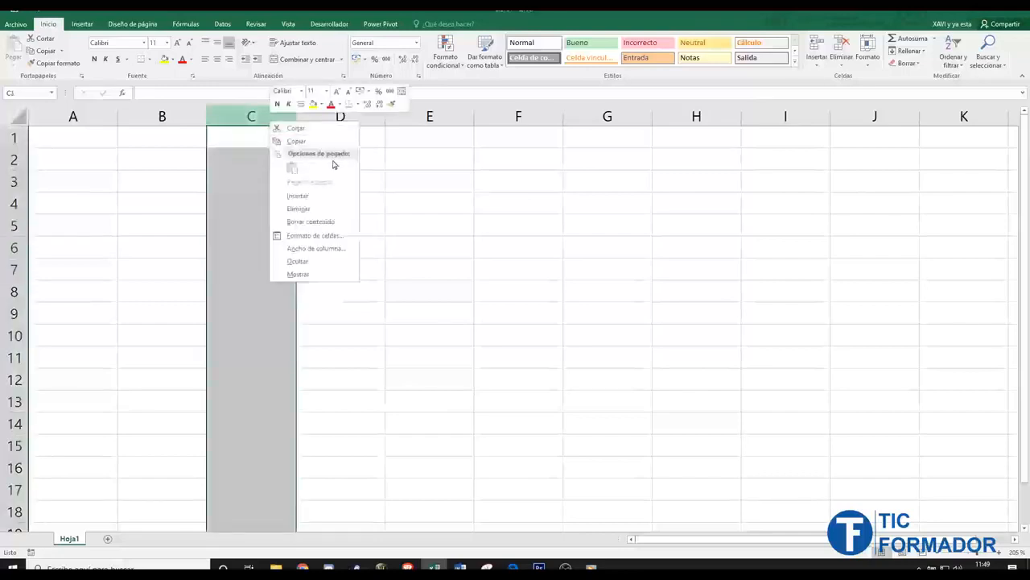
left_click(323, 250)
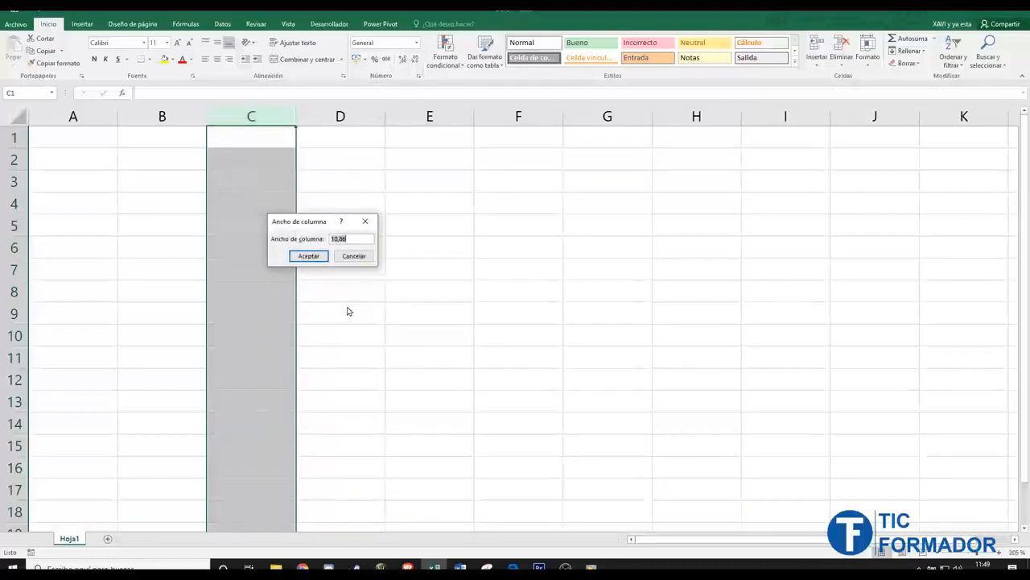
type("23,47")
left_click(308, 256)
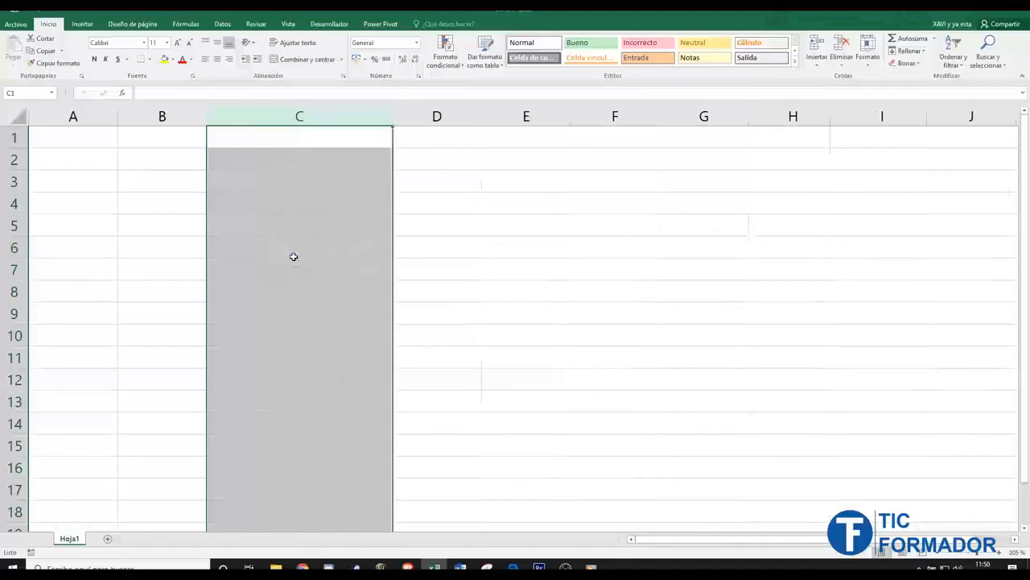
Step: Set columns C to G together to the same numeric column width of about 12, and deselect them
left_click(299, 116)
left_click_drag(299, 116, 713, 107)
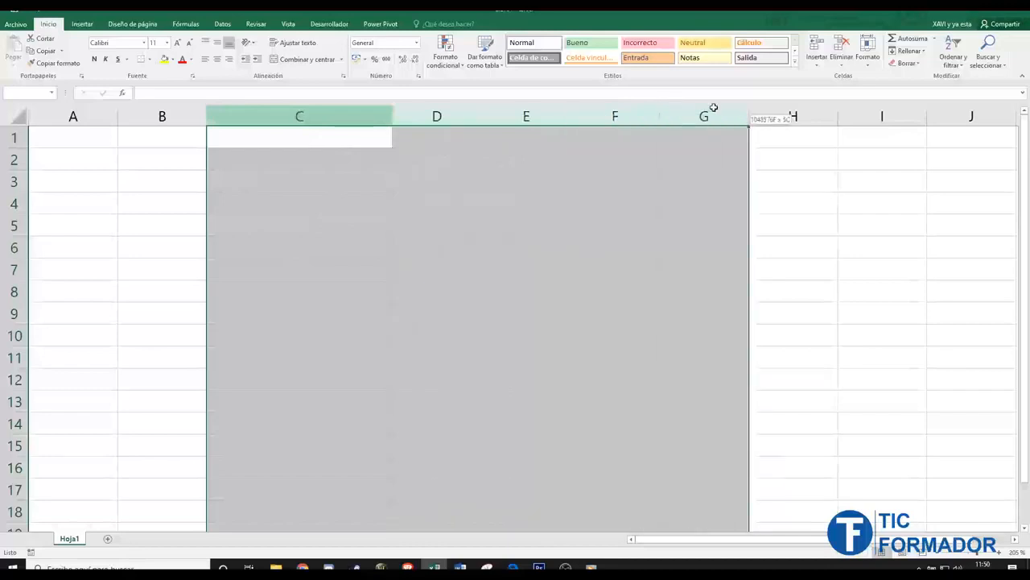
right_click(351, 111)
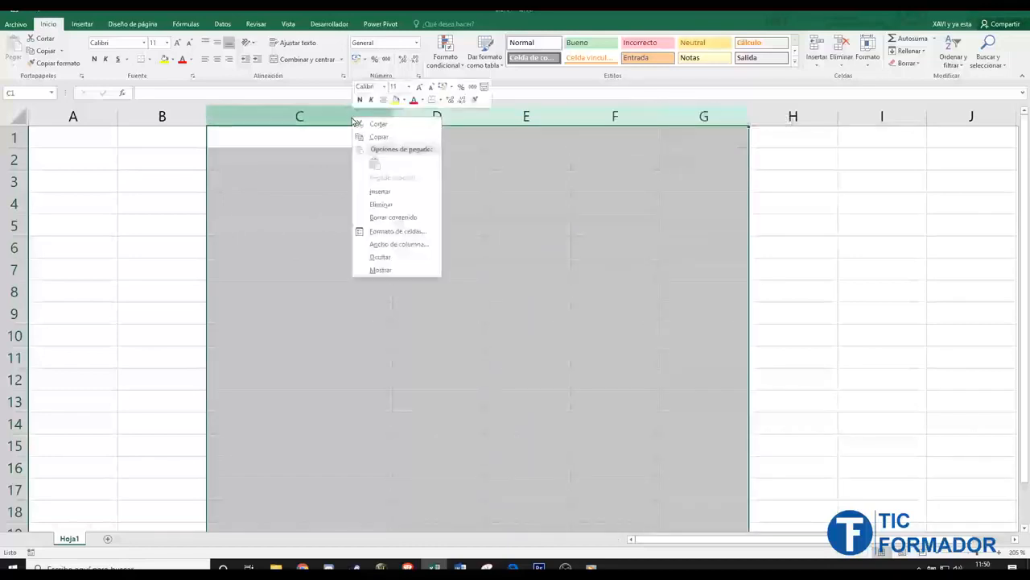
left_click(405, 245)
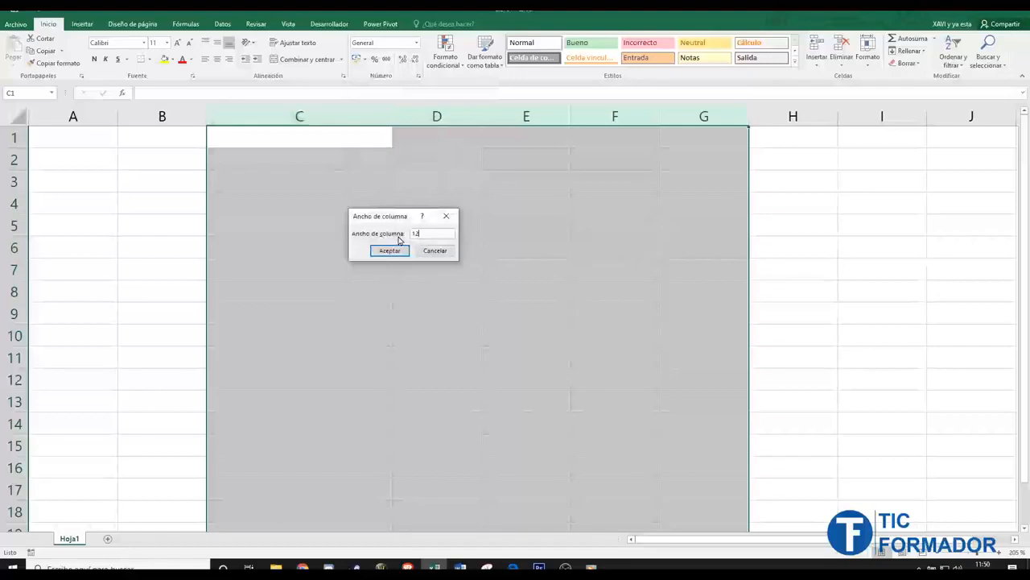
left_click(390, 250)
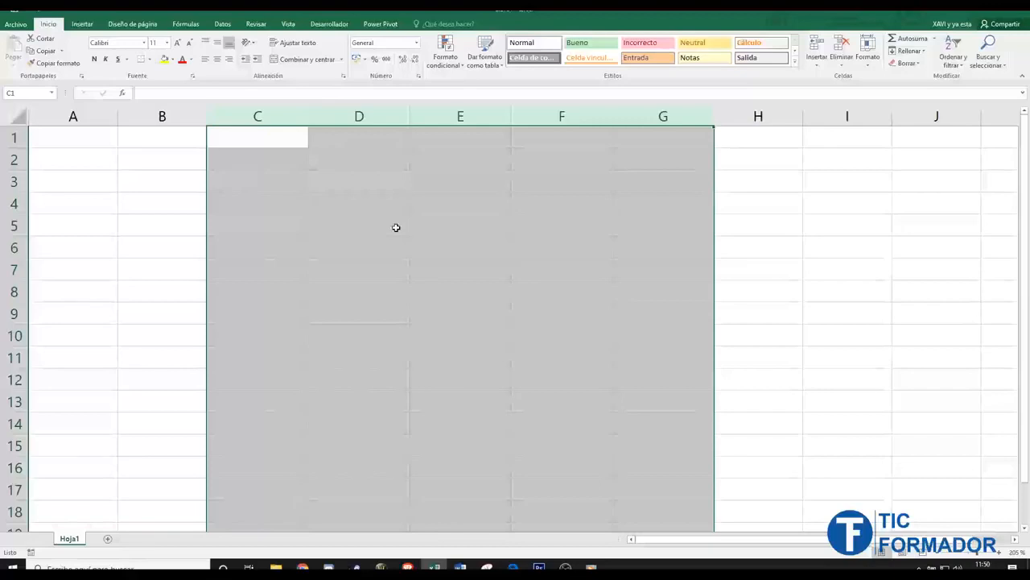
left_click(396, 228)
left_click(391, 140)
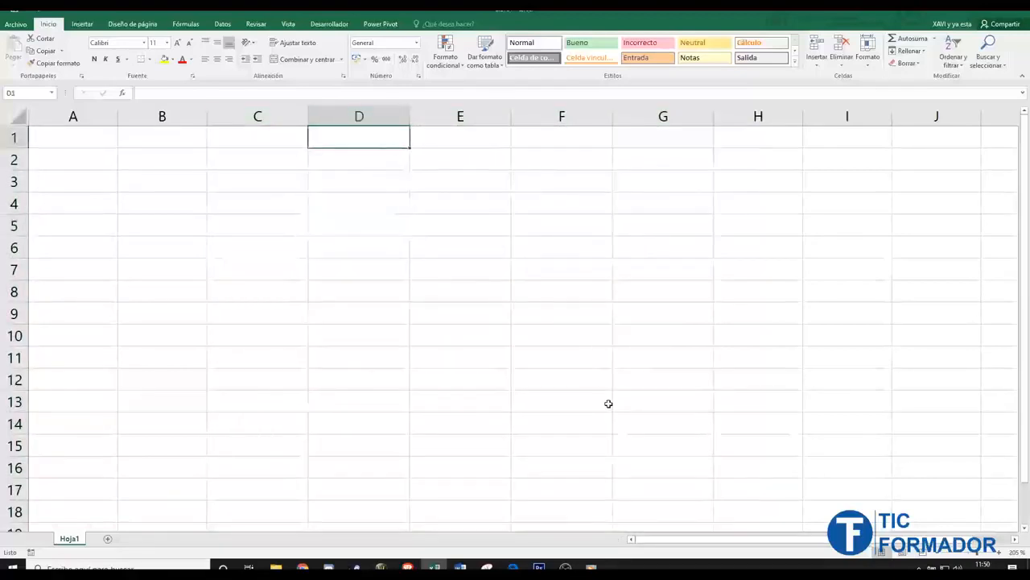
Step: Enter the text "Texto de ejemplo" in cell D2
left_click(317, 167)
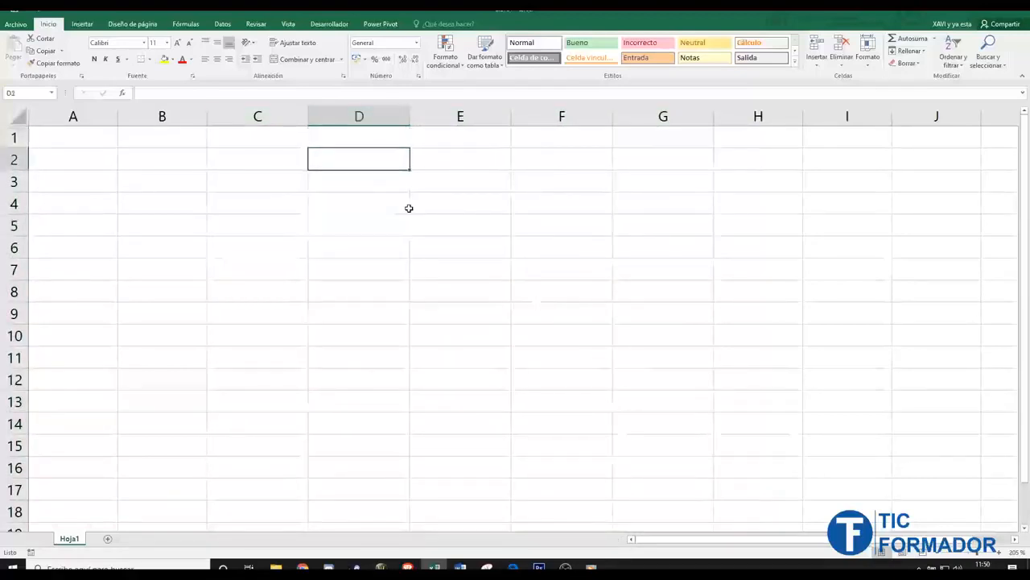
type("Tex")
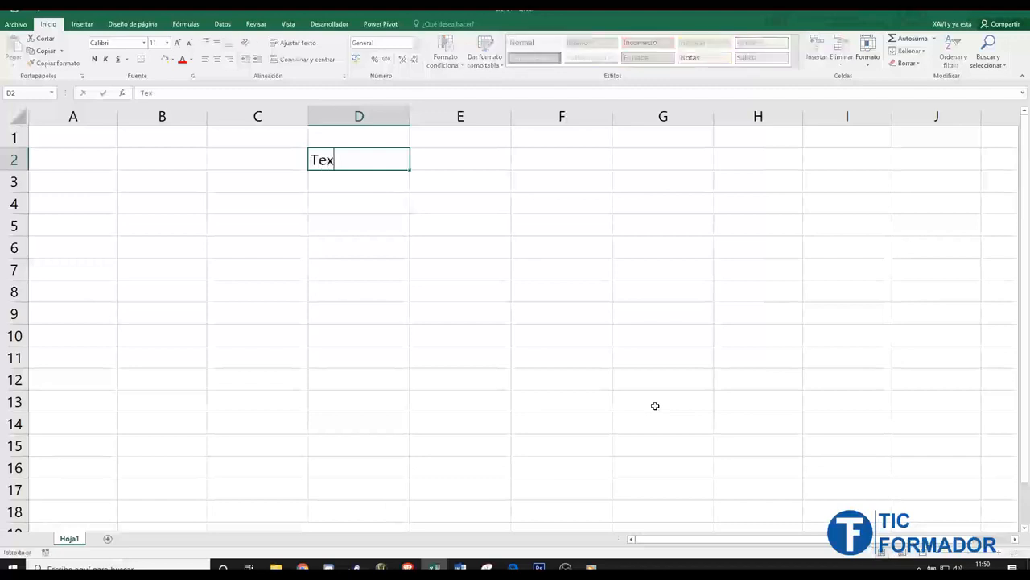
type("to de ejemplo")
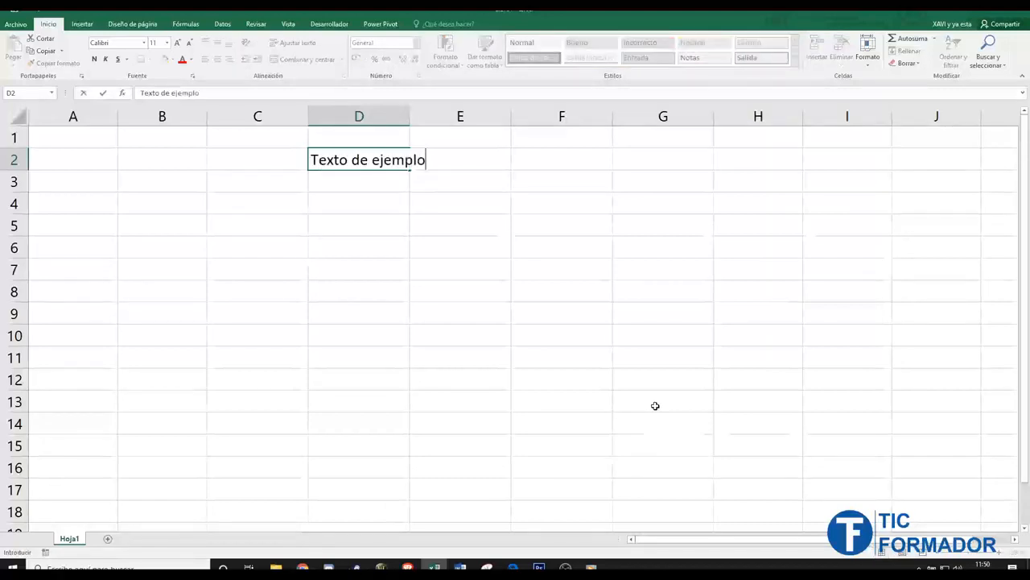
key("Tab")
type("keke")
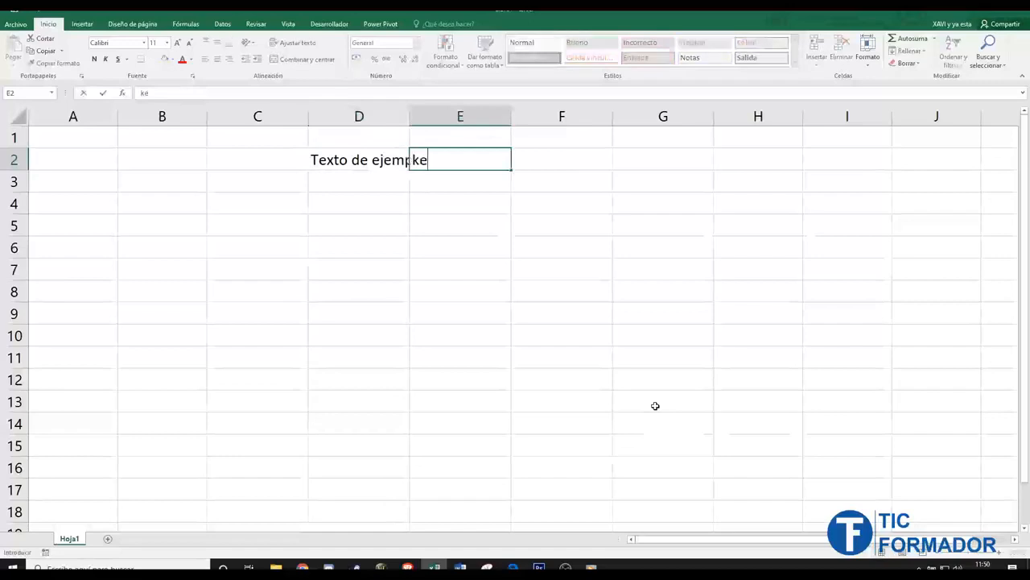
key("BackSpace")
key("BackSpace")
key("BackSpace")
key("BackSpace")
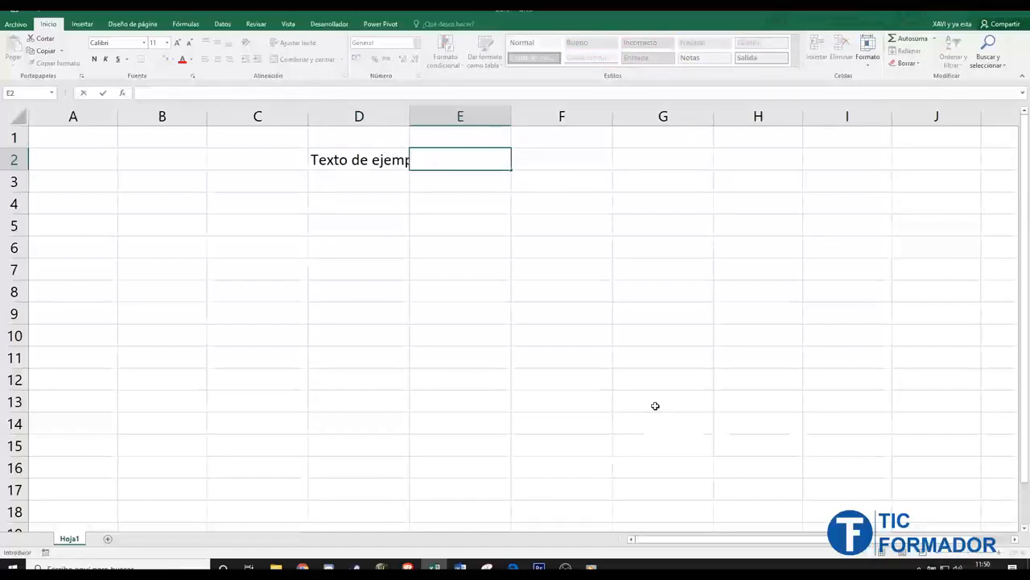
key("Return")
key("Up")
key("Down")
key("Up")
key("Down")
key("Up")
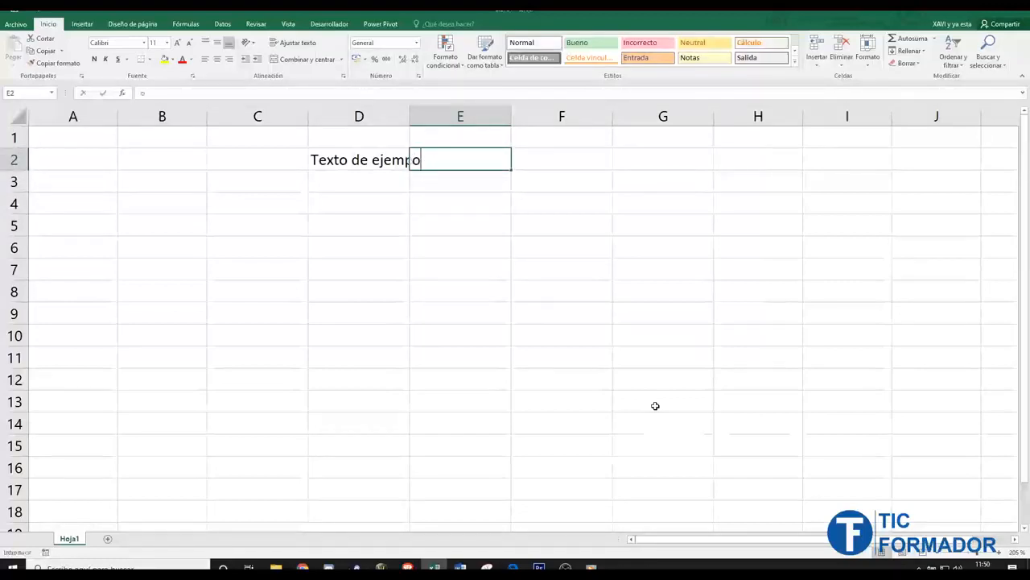
Step: Enter the text "otro texto" in cell E2, beside the sample text
type("otro textop")
key("BackSpace")
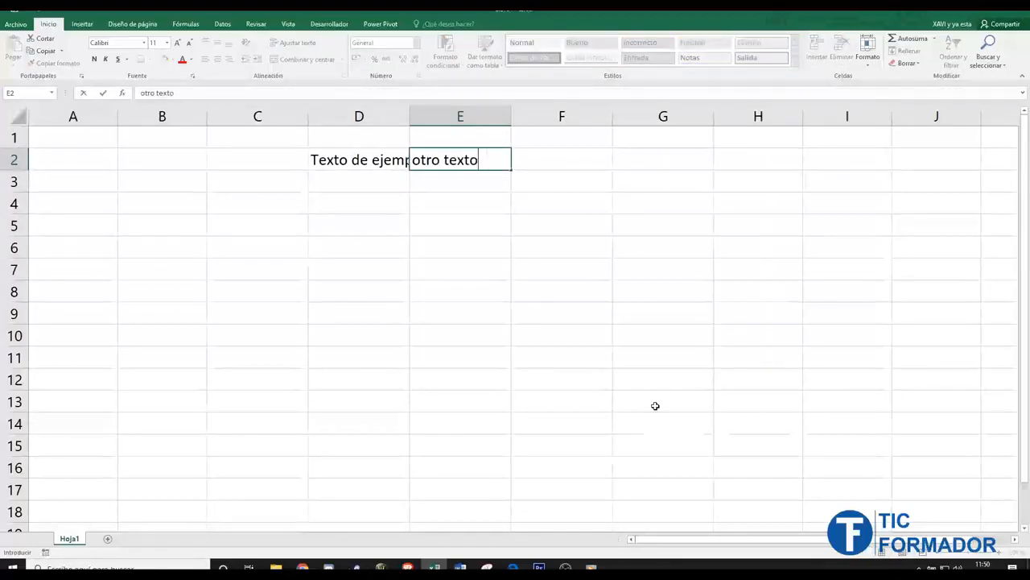
key("Return")
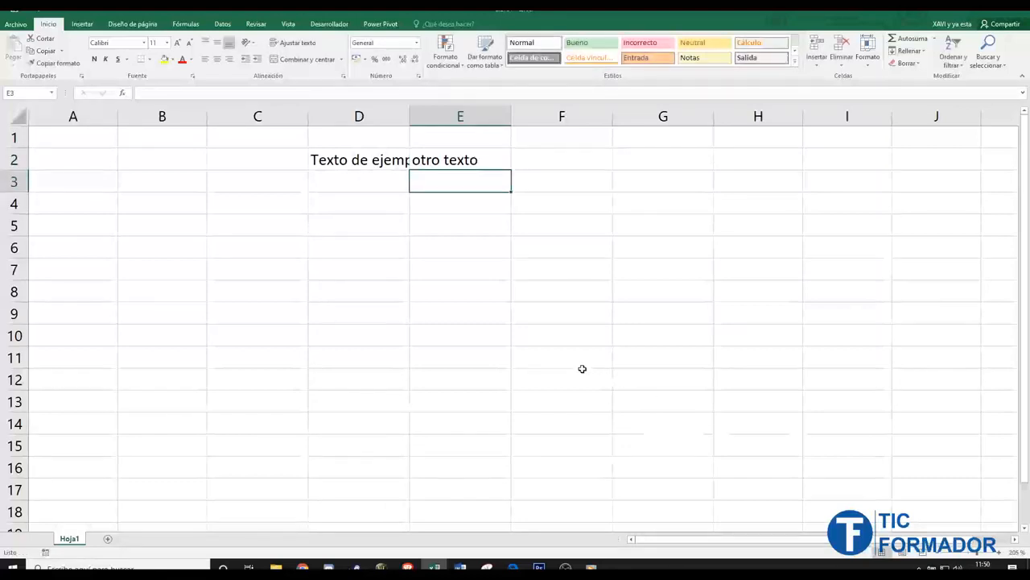
Step: Enter the date 14/05/2020 in cell F2 and narrow column F to about half its width
left_click(402, 162)
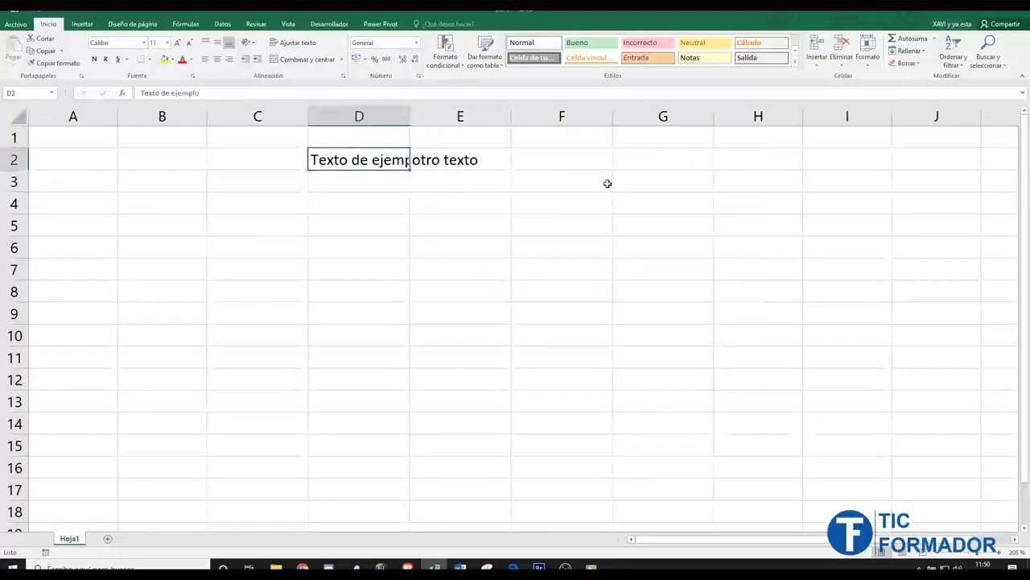
left_click(579, 159)
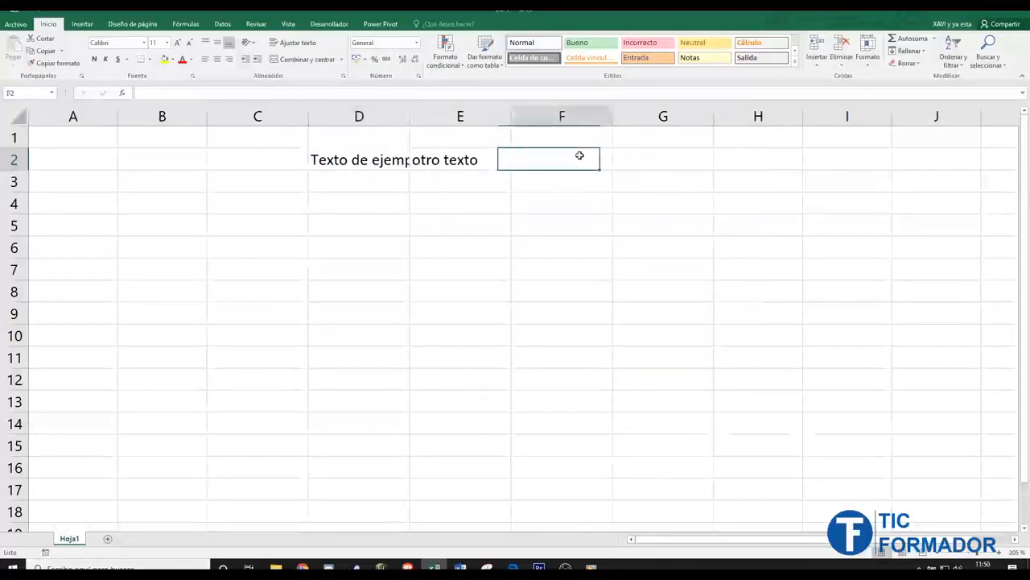
type("14/")
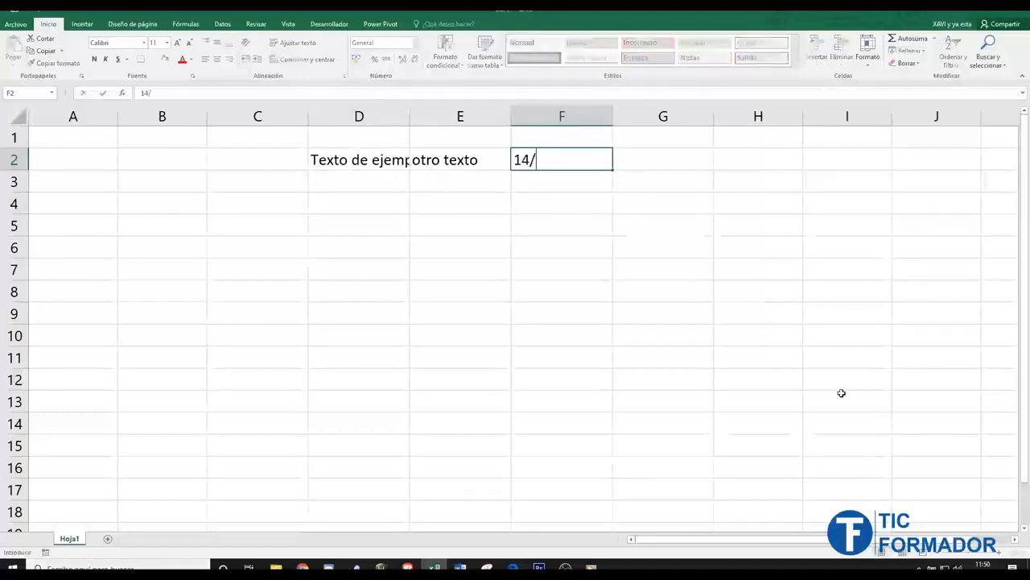
type("05/2020")
key("Return")
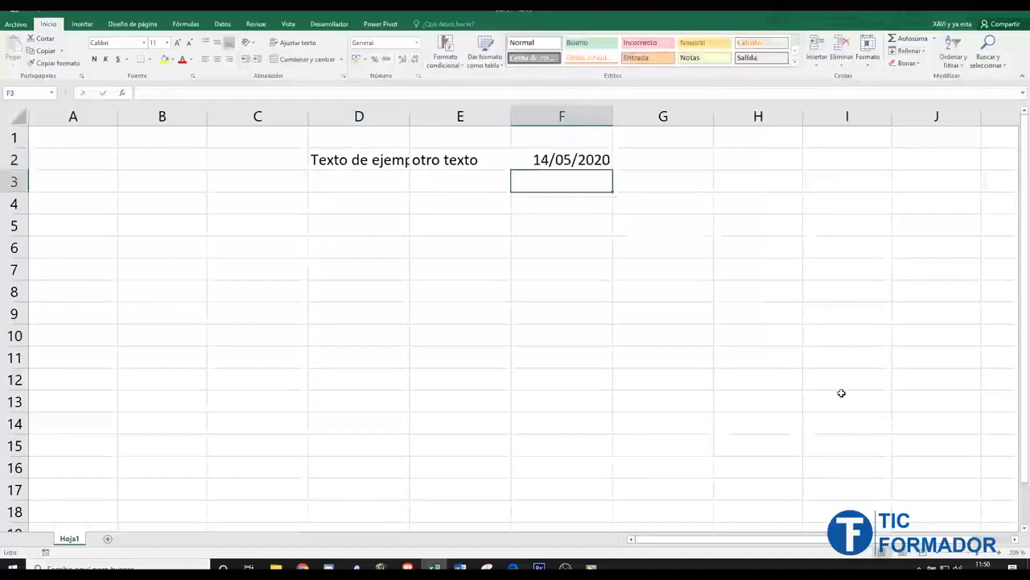
left_click_drag(614, 121, 567, 116)
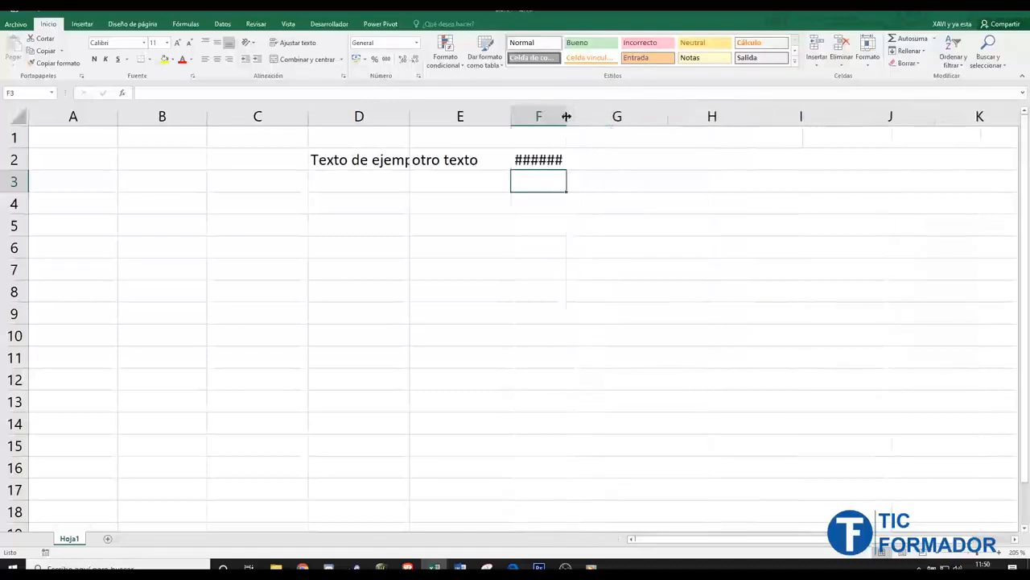
Step: Widen column F enough to fit the date in F2, and autofit column D to its sample text
key("Up")
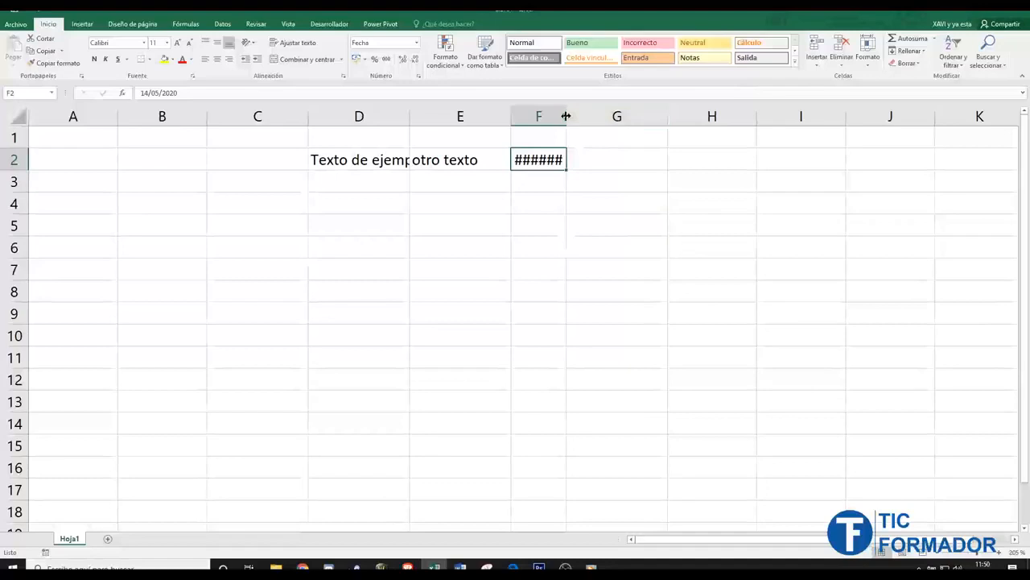
left_click_drag(566, 116, 600, 116)
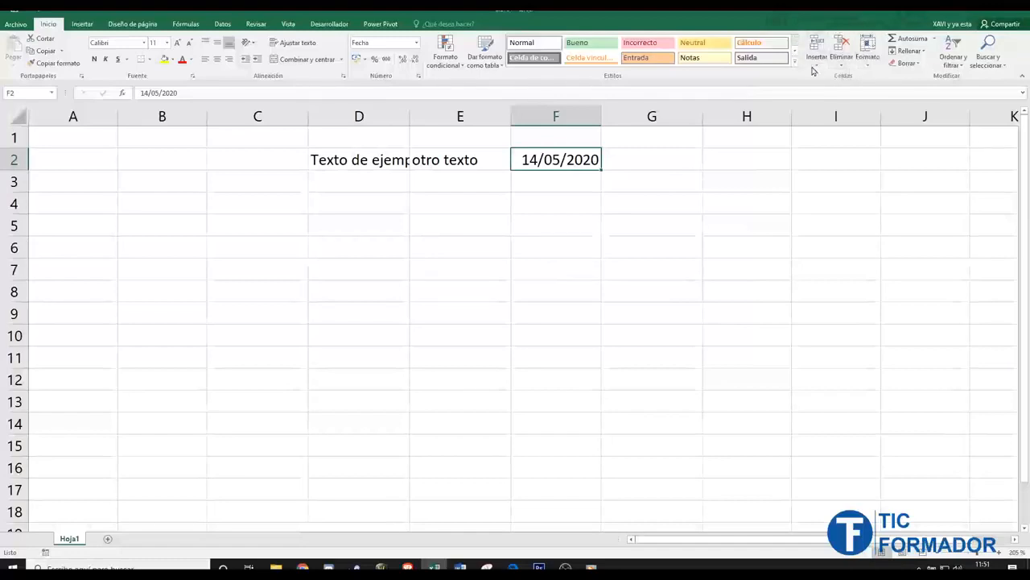
left_click(378, 118)
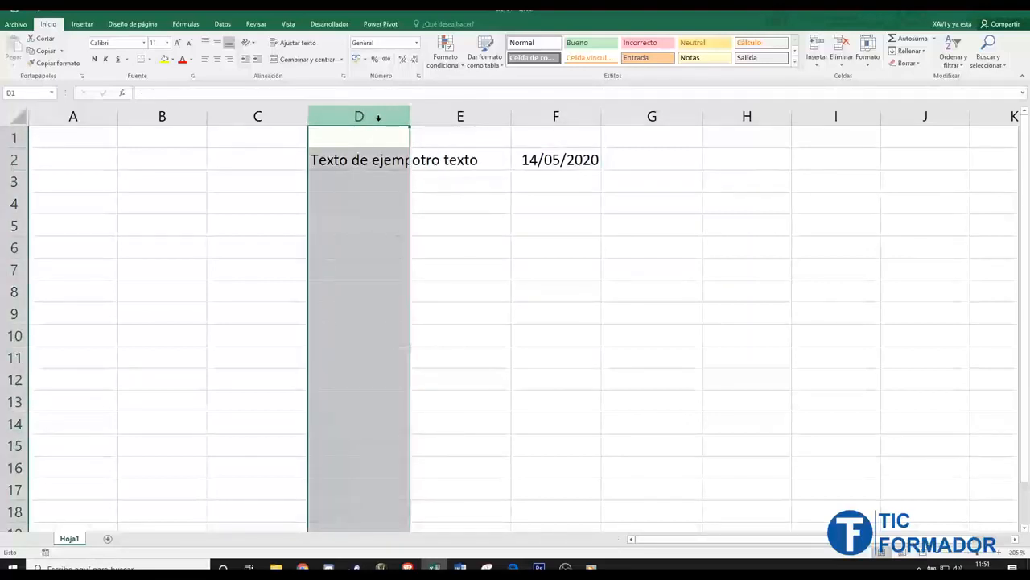
left_click(867, 64)
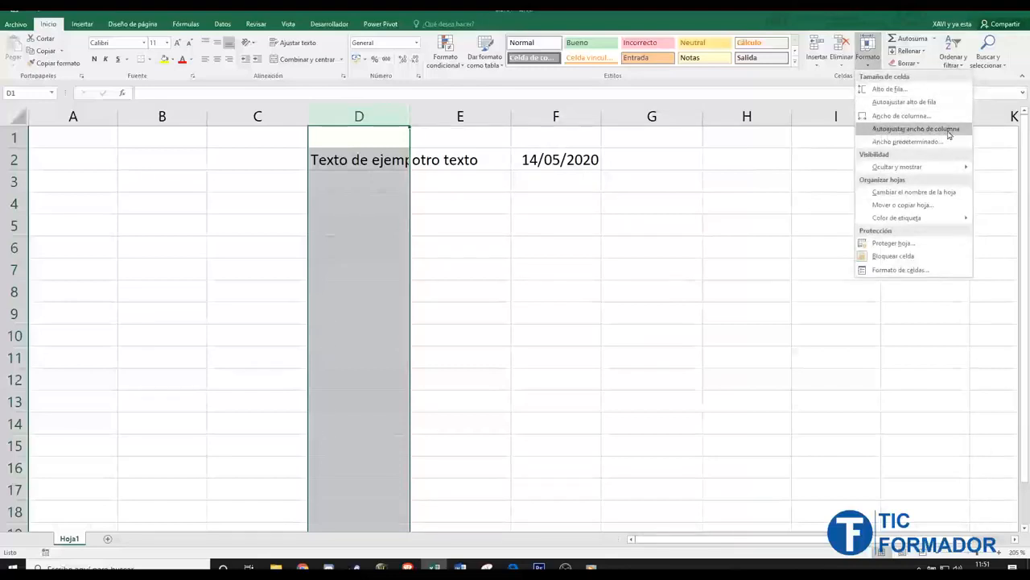
left_click(904, 130)
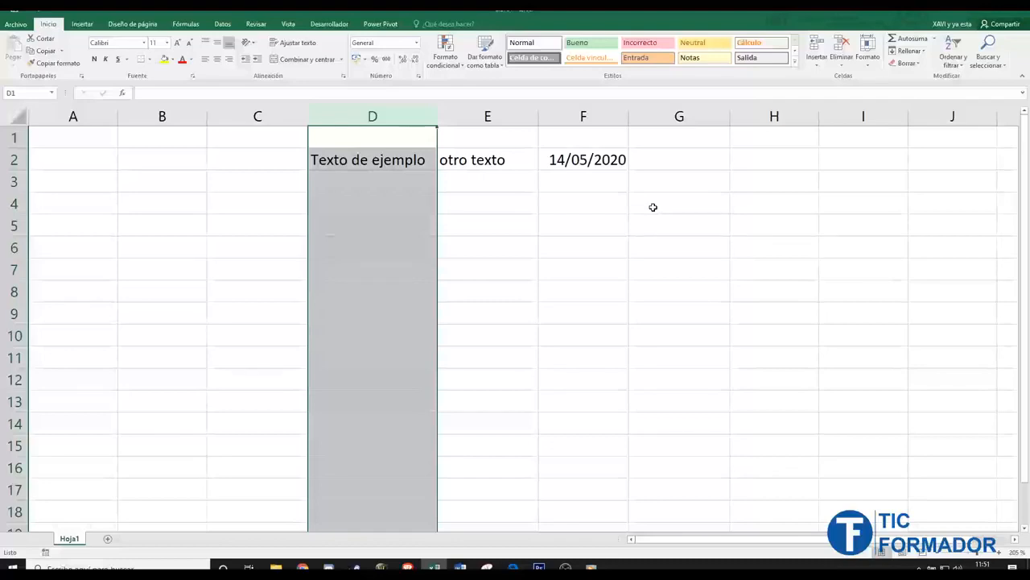
left_click(617, 294)
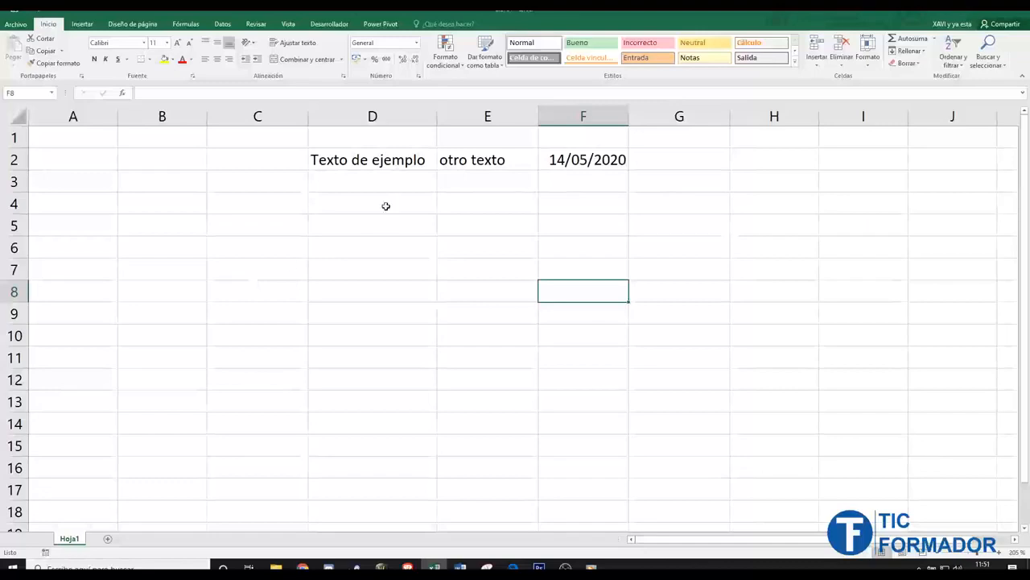
Step: Delete column D with the sample text, and delete row 2 with the remaining entries
right_click(357, 115)
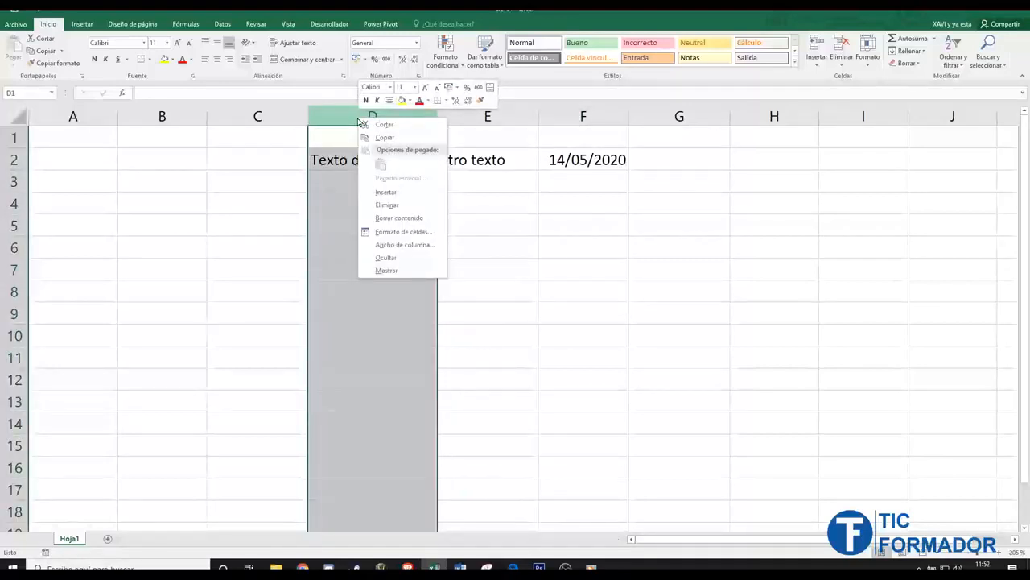
left_click(402, 205)
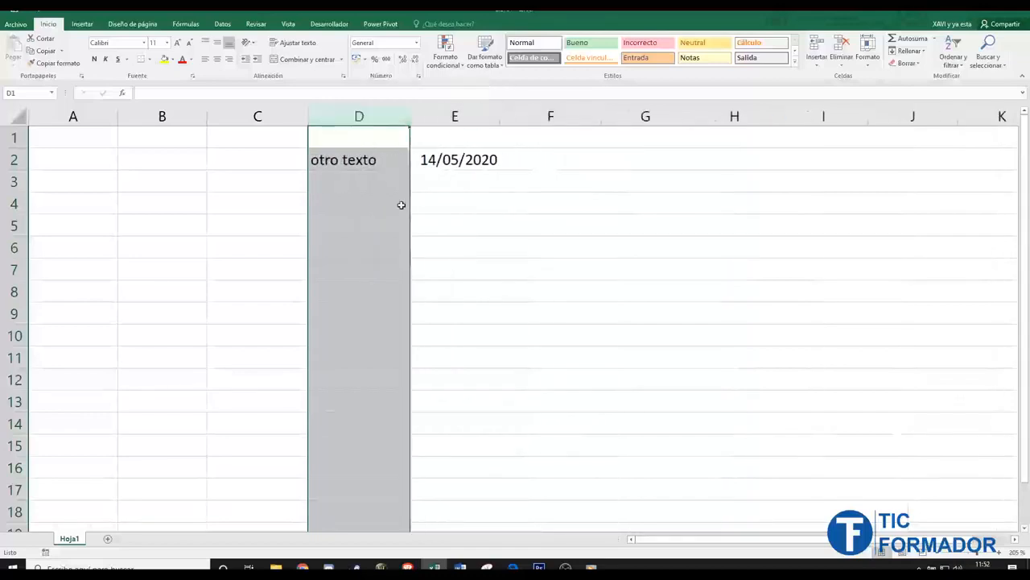
right_click(14, 161)
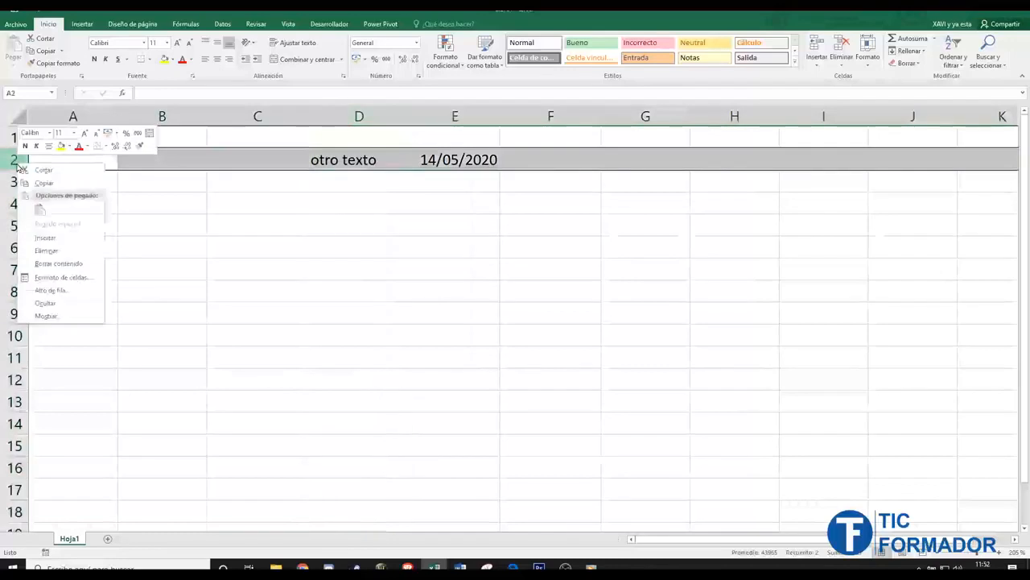
left_click(46, 251)
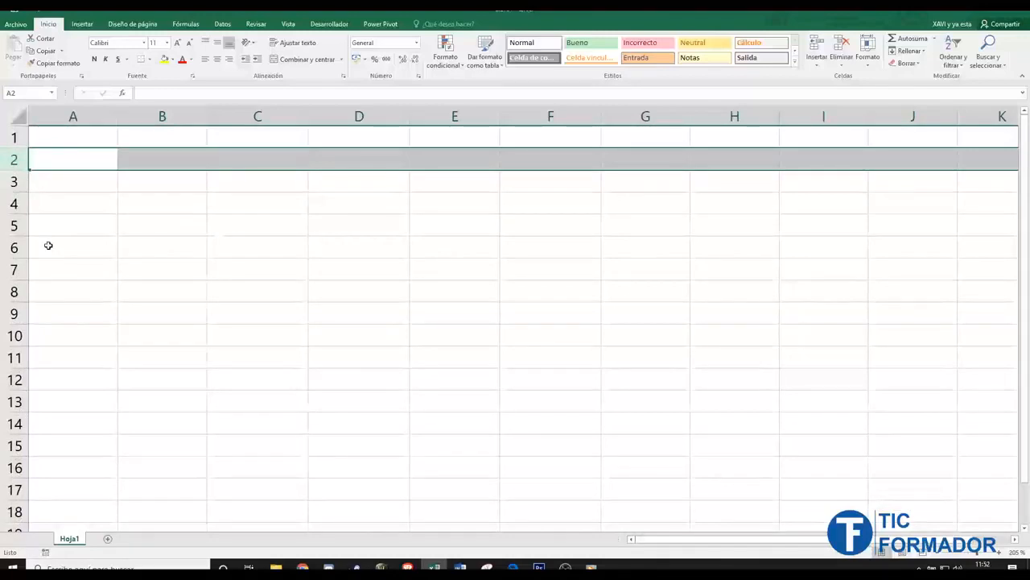
Step: Delete columns B to D together
left_click_drag(171, 116, 333, 112)
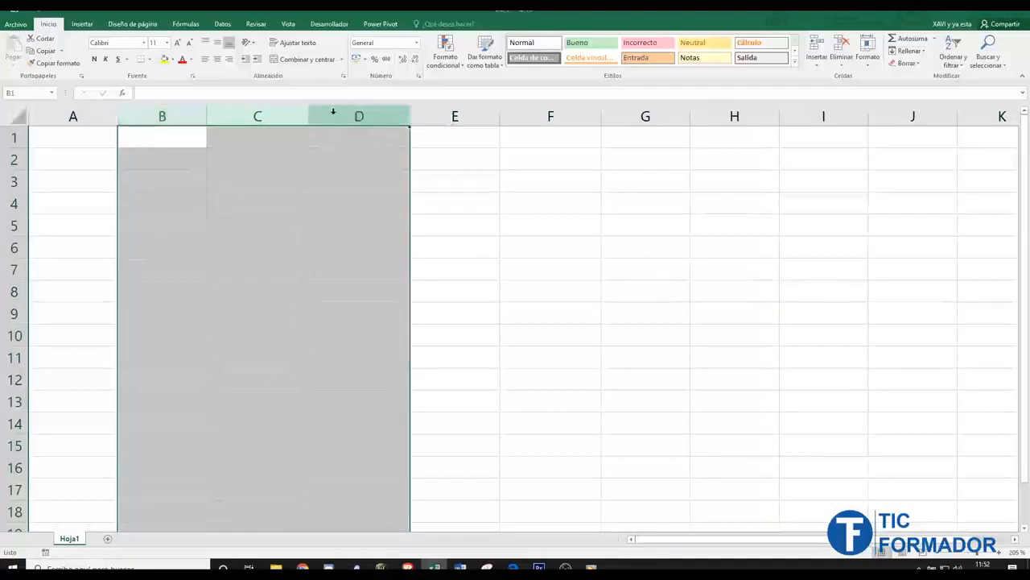
right_click(277, 119)
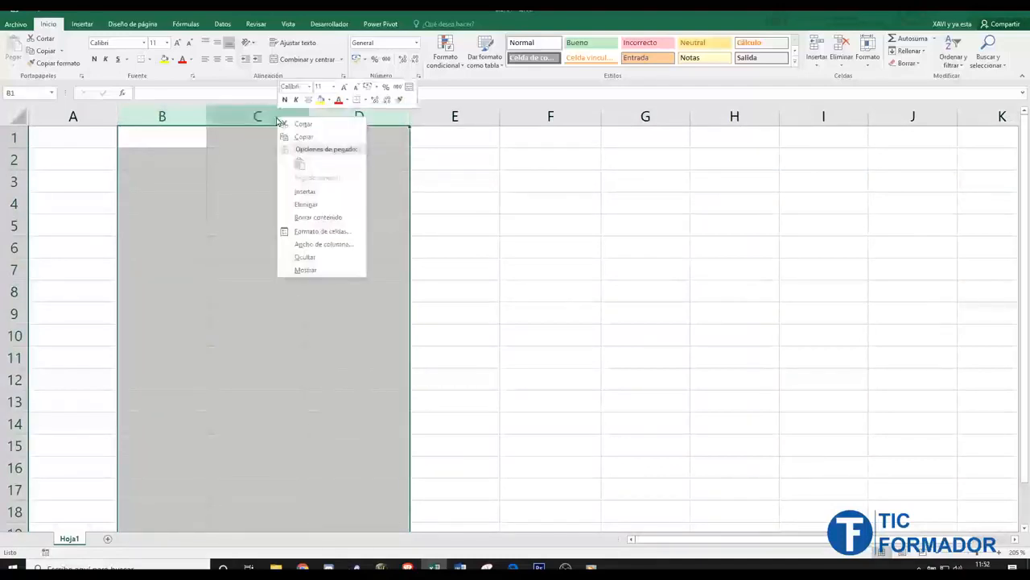
left_click(328, 206)
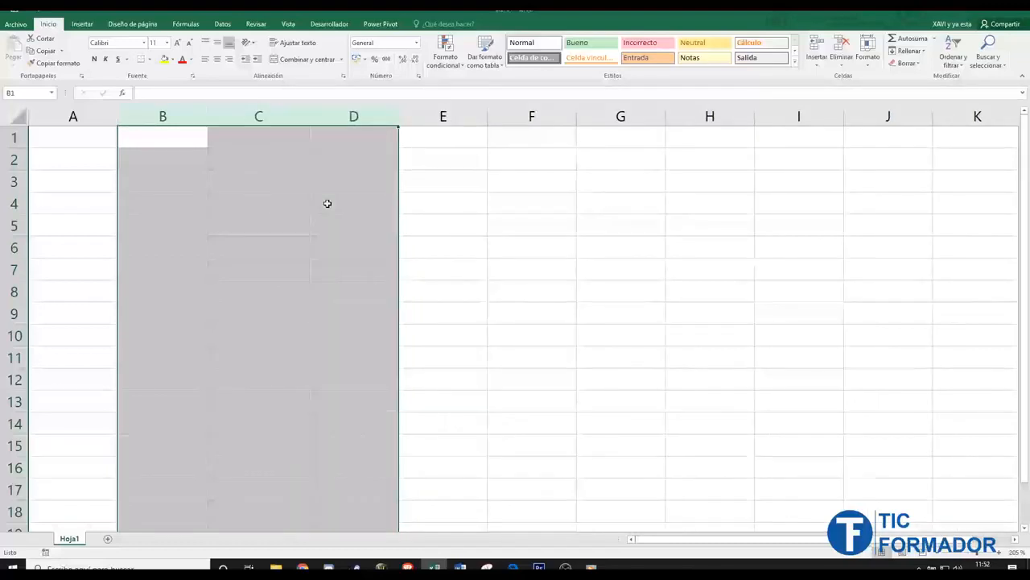
left_click(871, 58)
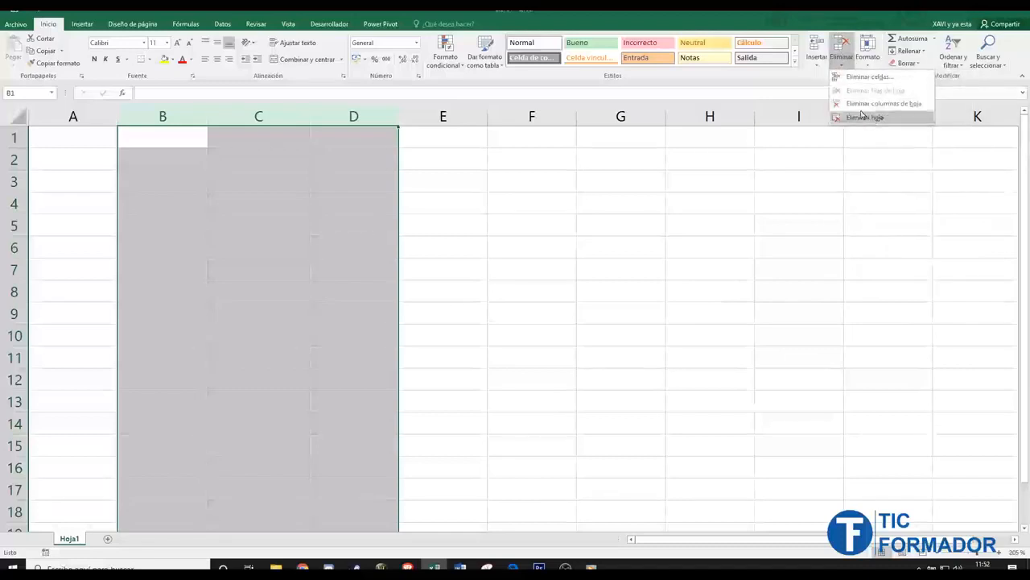
left_click(482, 201)
Step: Enter the text "ejemplo" in cell E2
left_click(462, 157)
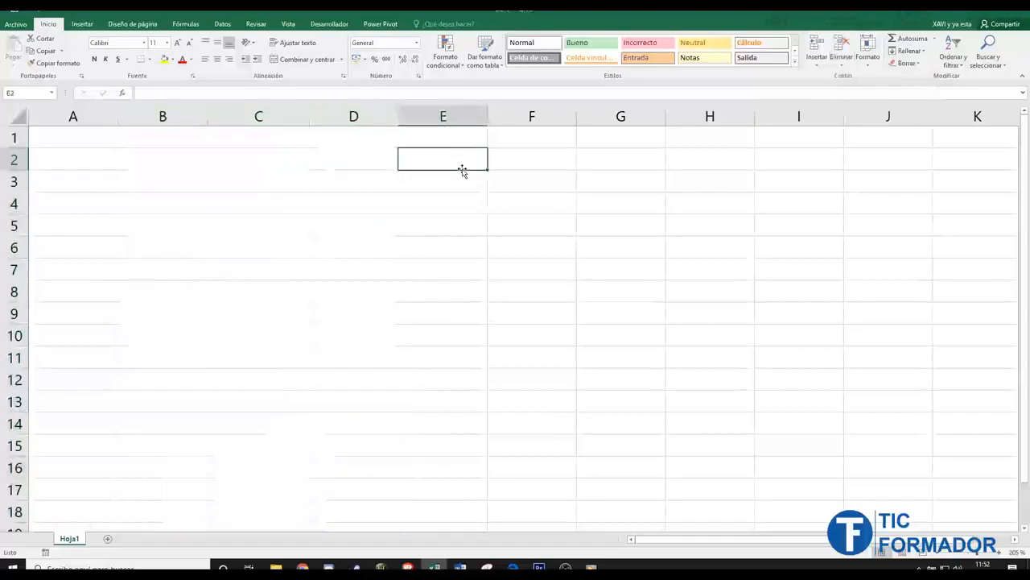
type("ejemploo")
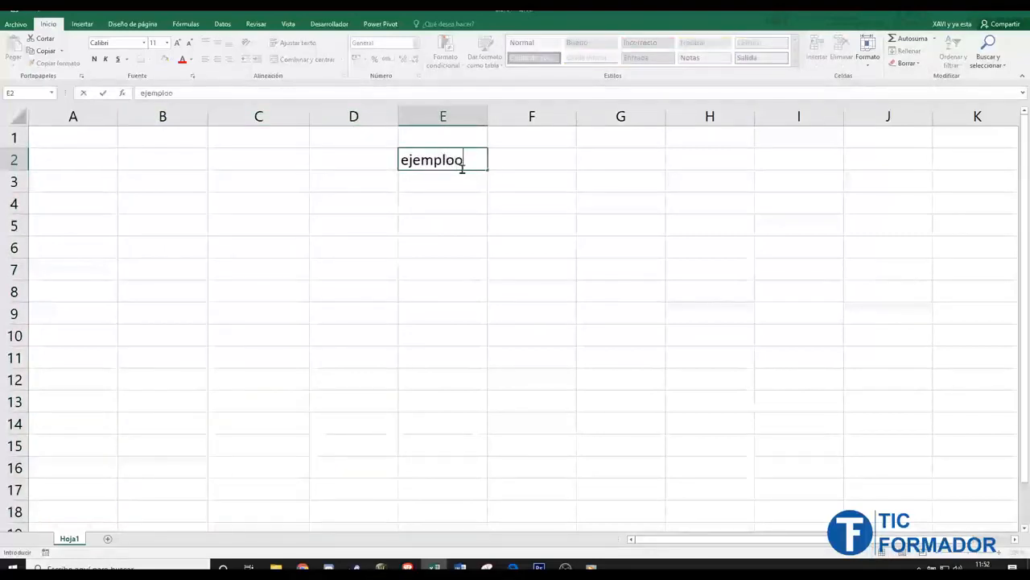
key("BackSpace")
key("Return")
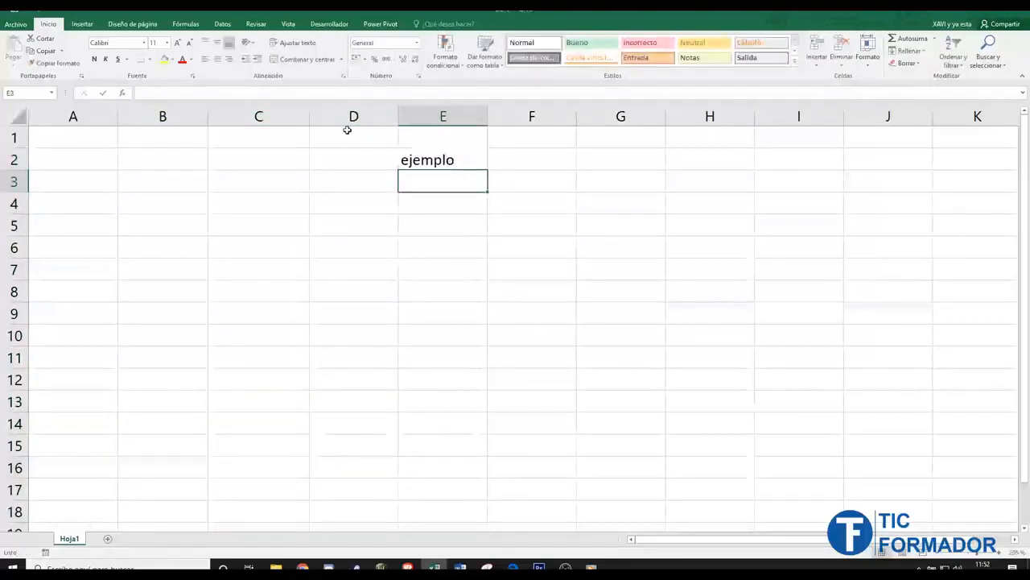
Step: Insert a new column before column E and a new row above row 2
right_click(417, 120)
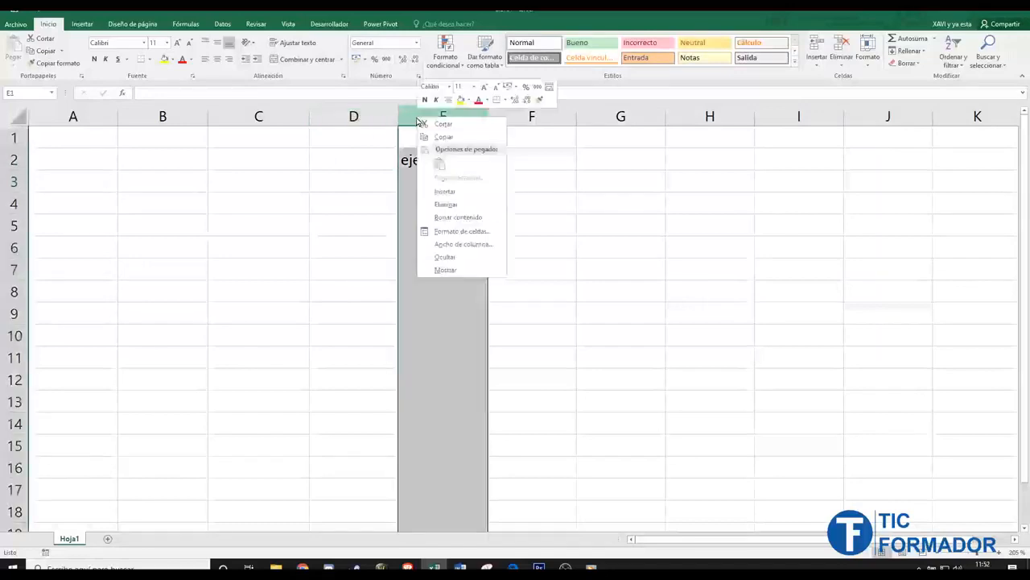
left_click(445, 191)
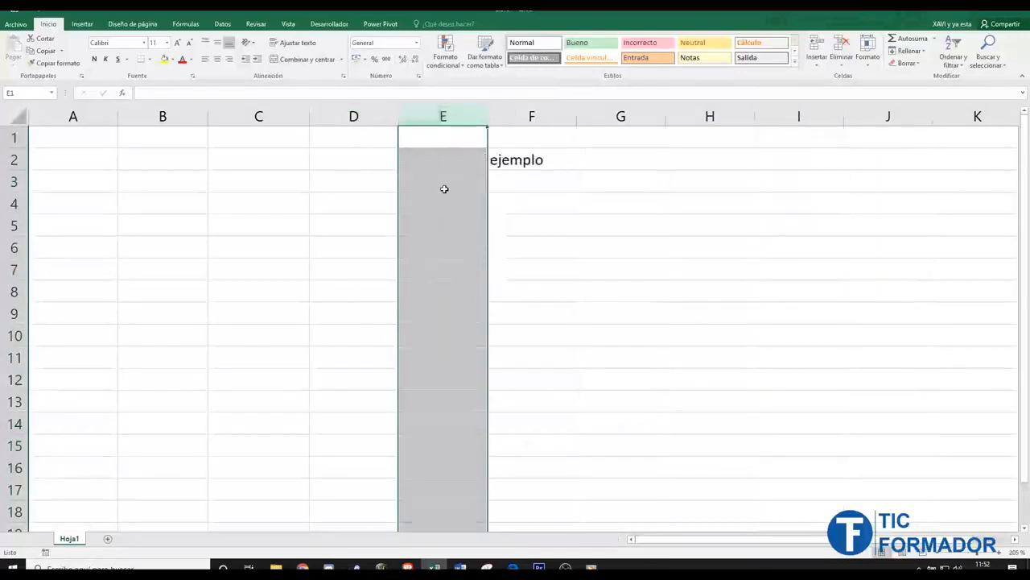
right_click(16, 160)
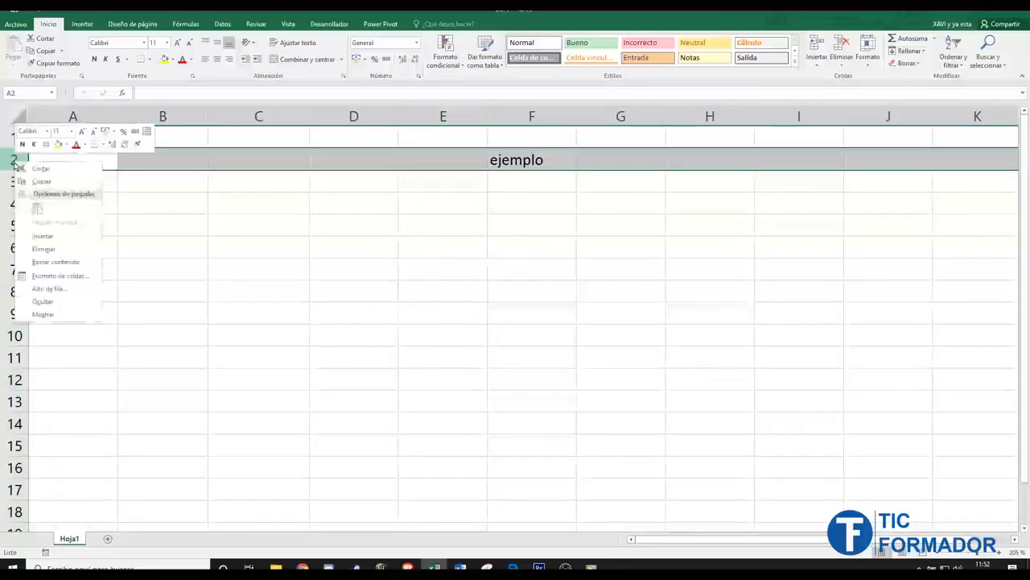
left_click(44, 236)
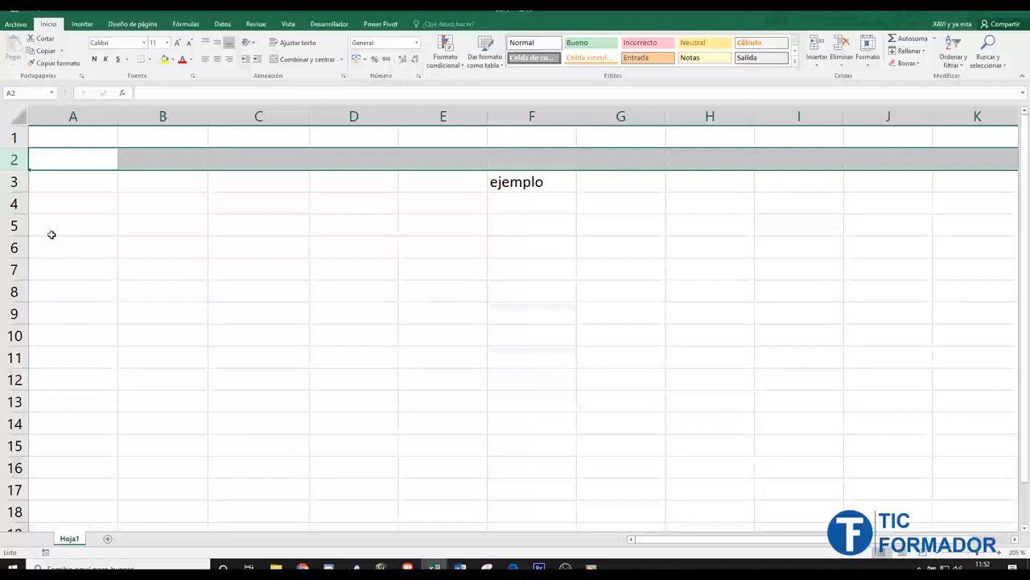
left_click(813, 64)
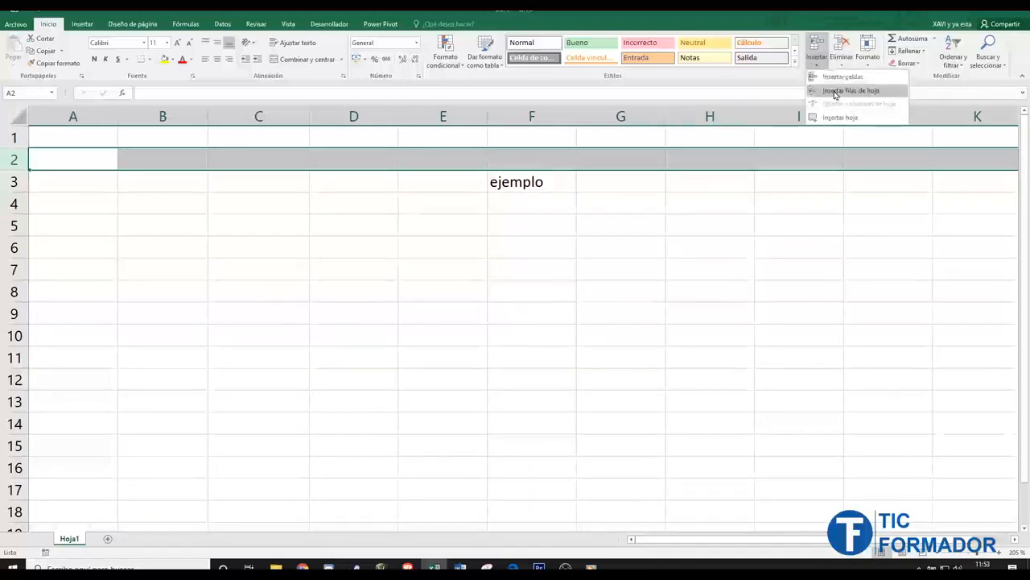
left_click(449, 247)
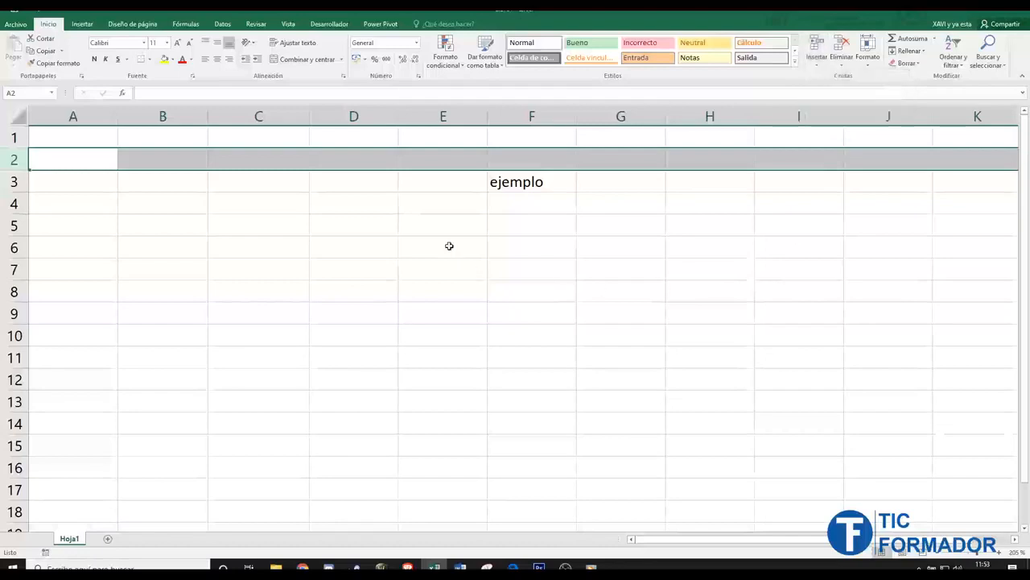
Step: Hide column F, which contains the text "ejemplo"
left_click(644, 227)
left_click(554, 116)
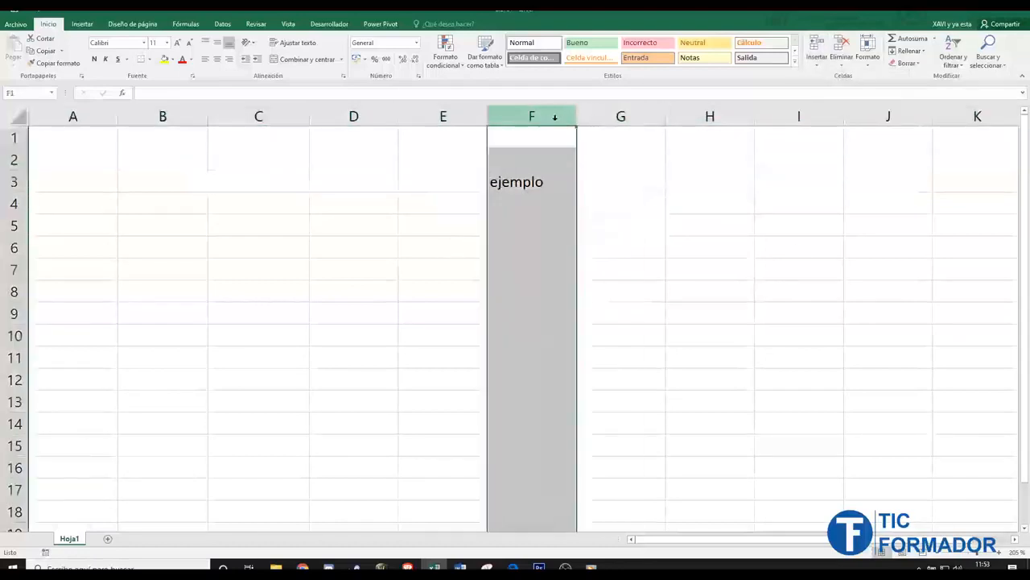
right_click(556, 120)
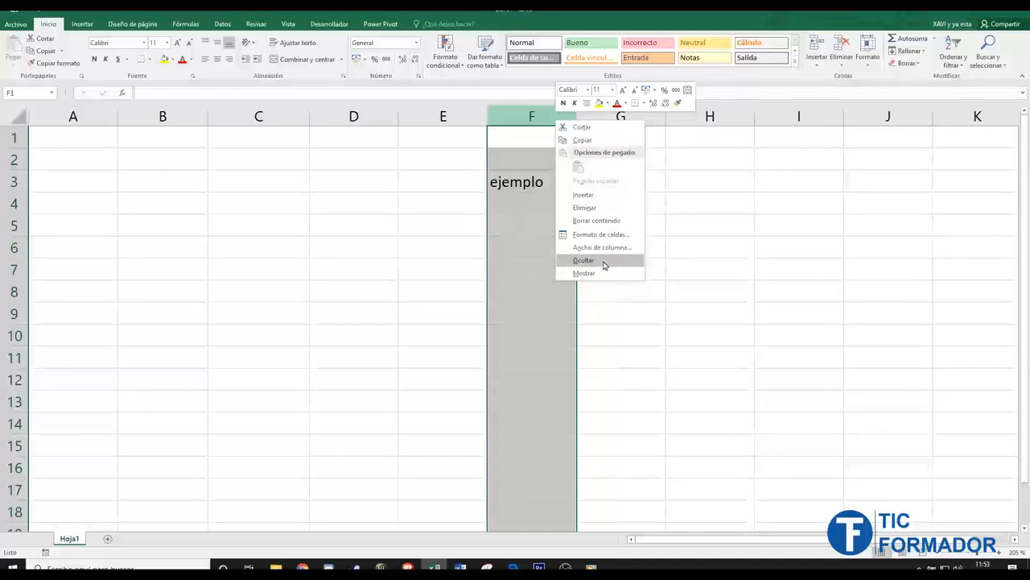
left_click(604, 262)
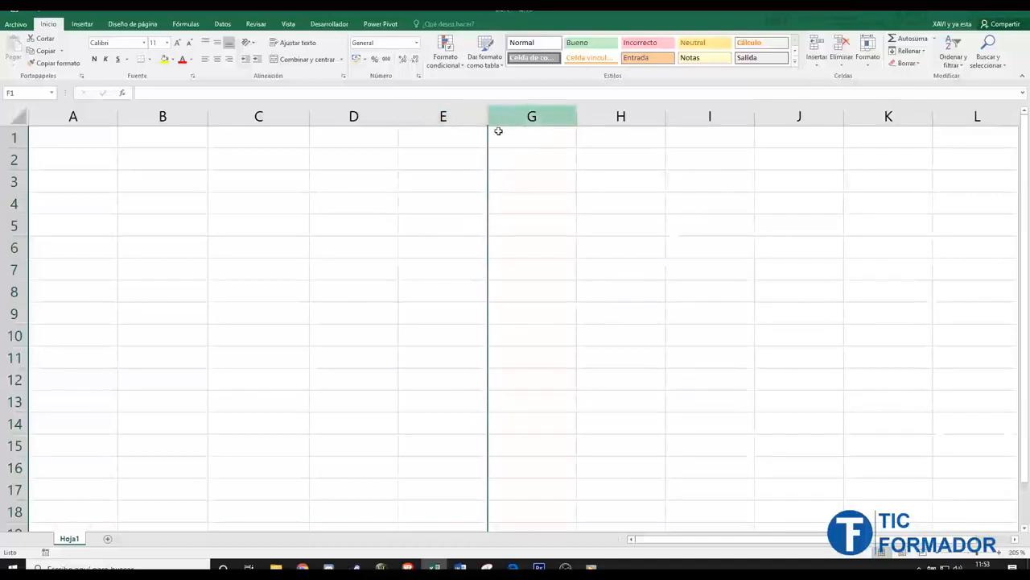
Step: Hide rows 4 to 6 together
left_click_drag(11, 204, 14, 251)
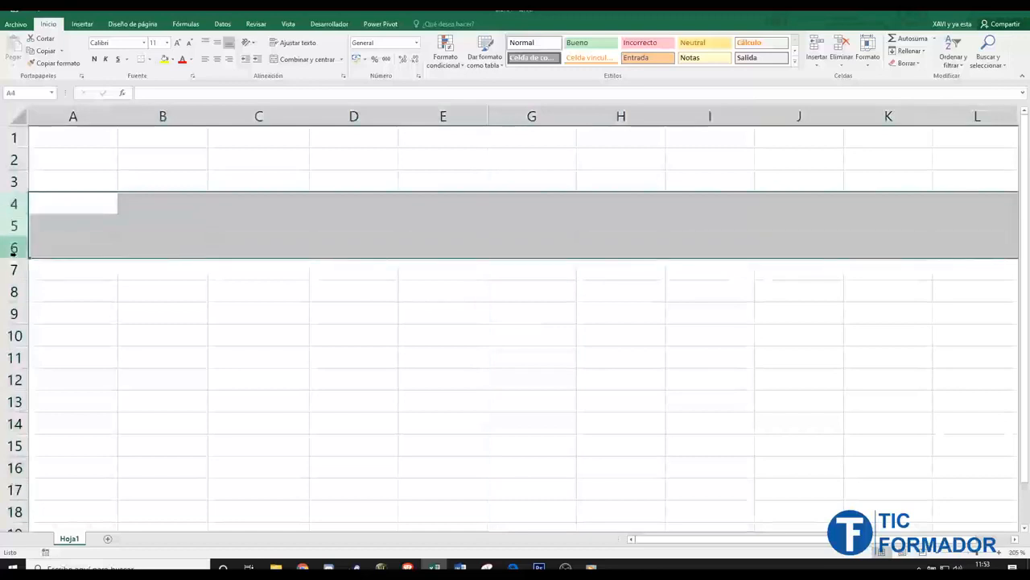
right_click(14, 250)
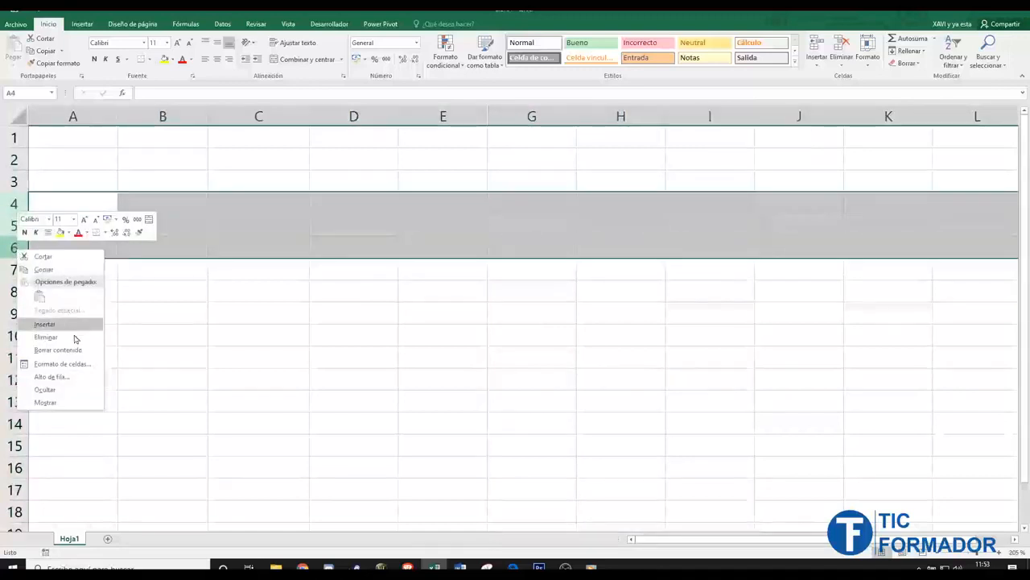
left_click(70, 389)
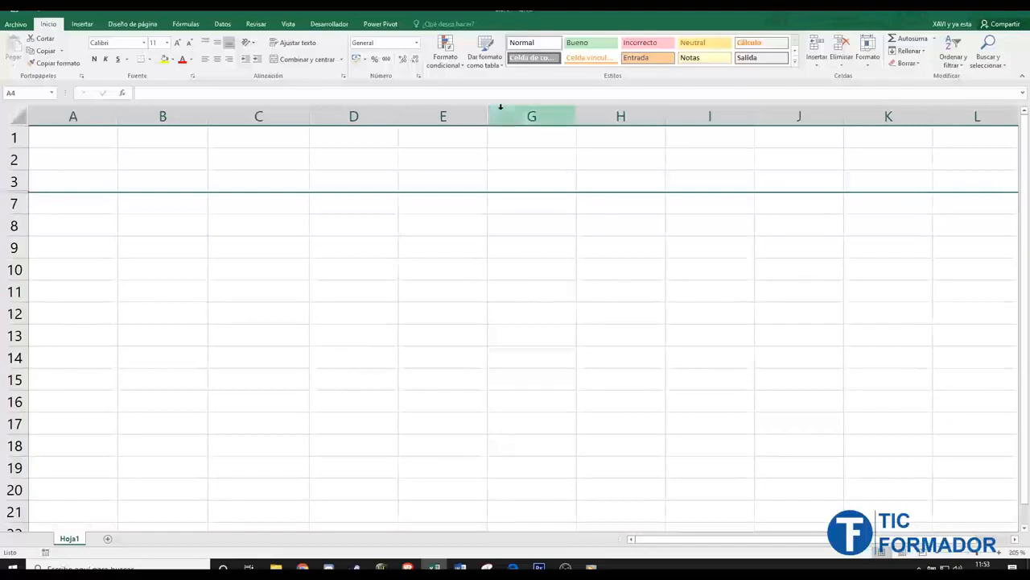
Step: Unhide column F between columns E and G
left_click_drag(444, 117, 513, 118)
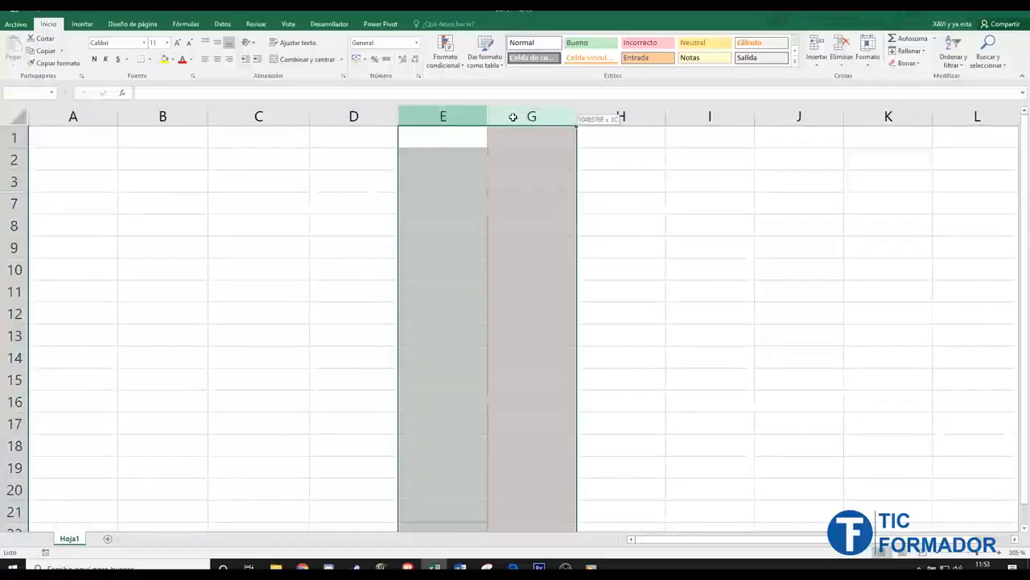
right_click(513, 118)
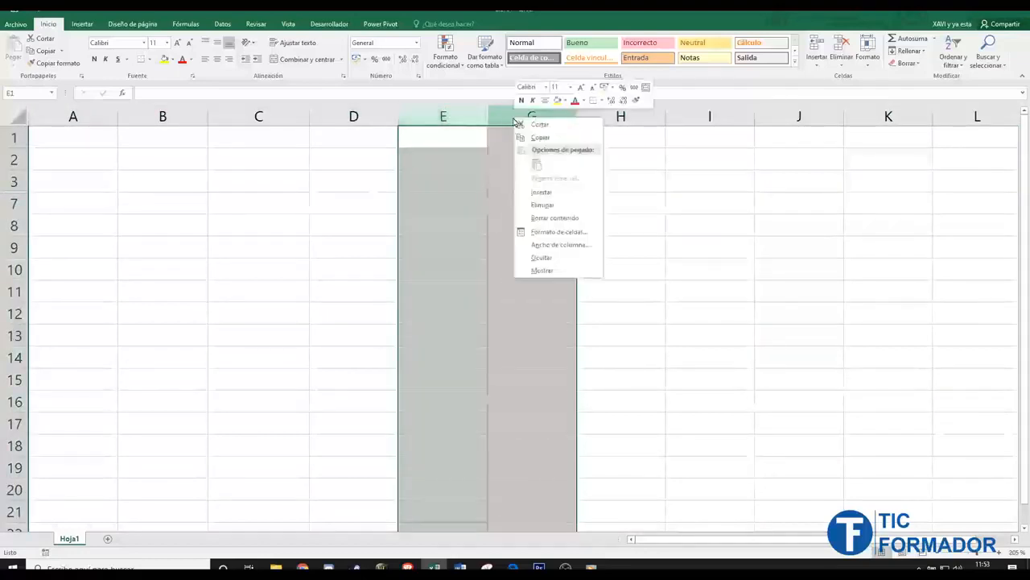
left_click(542, 270)
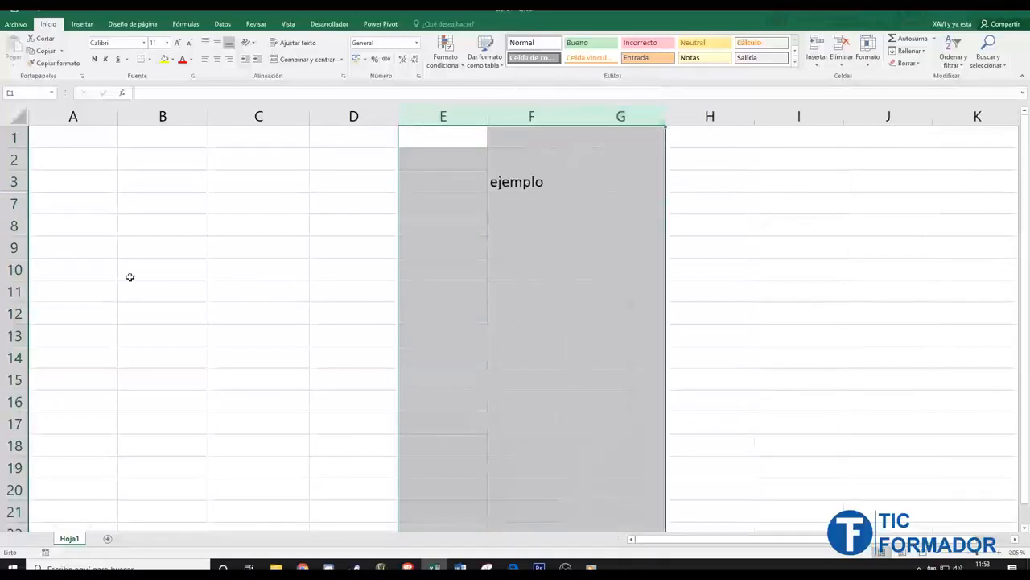
Step: Unhide rows 4 to 6 between rows 3 and 7
left_click_drag(16, 181, 15, 203)
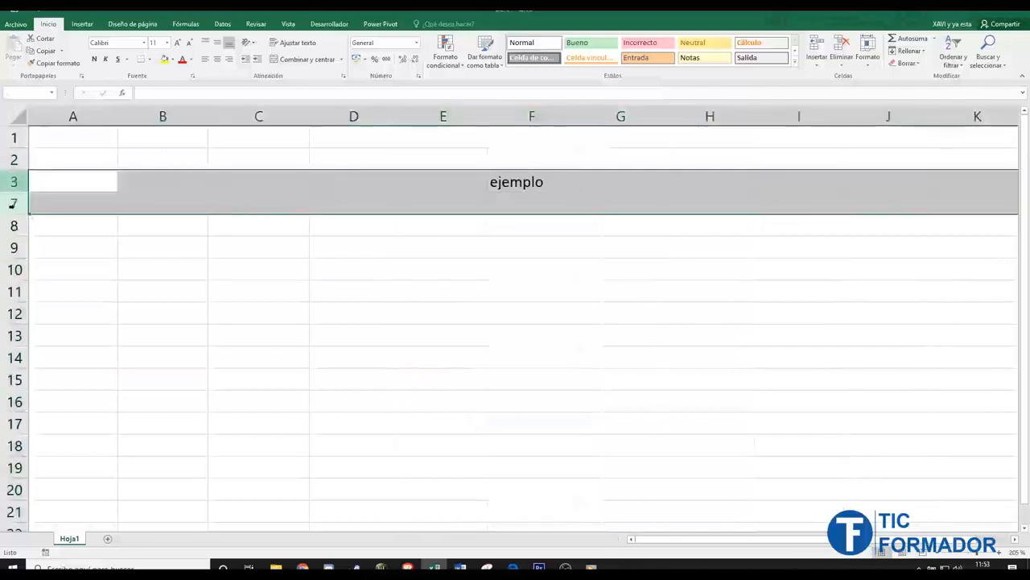
right_click(14, 204)
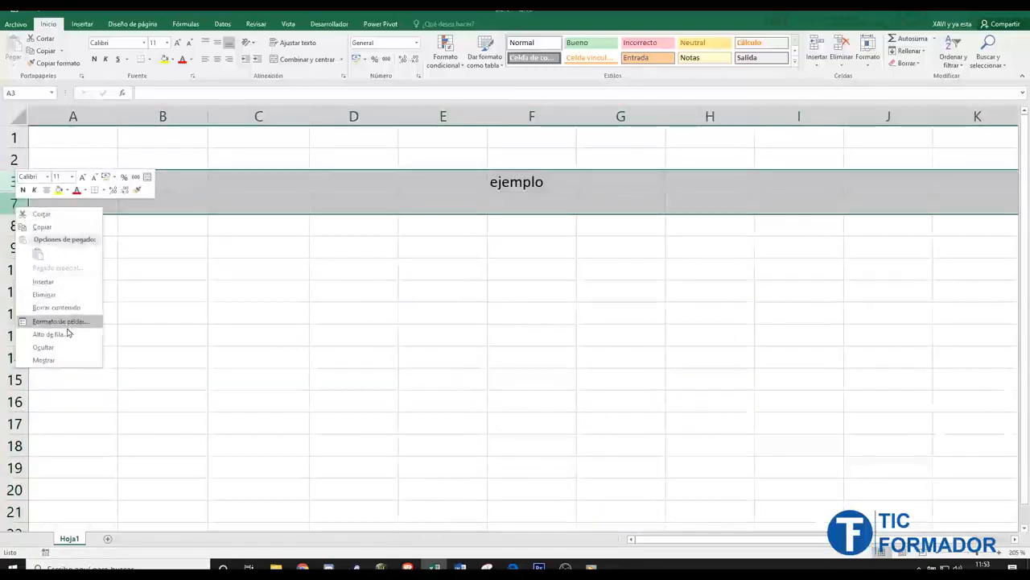
left_click(58, 361)
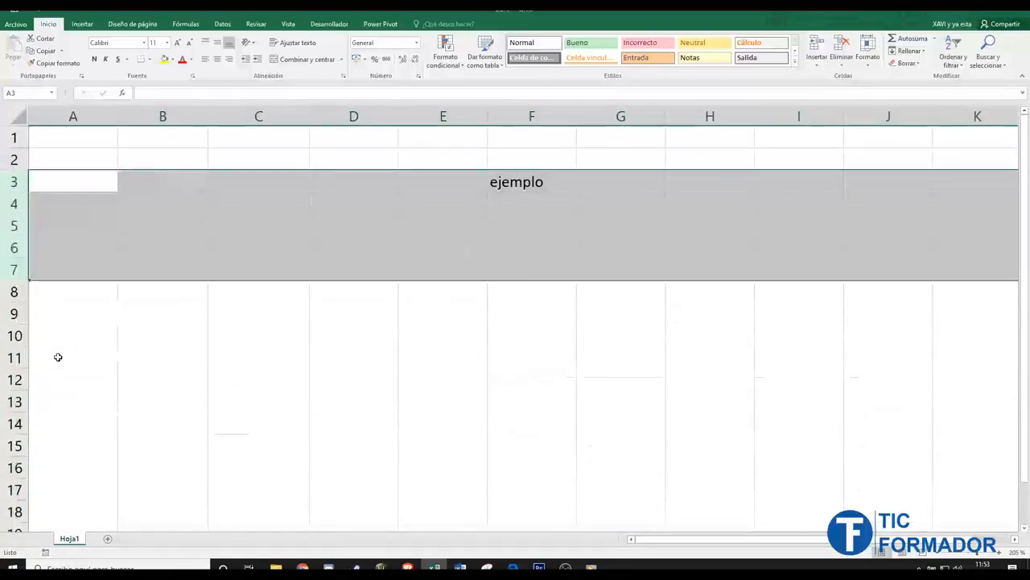
Step: Open the row and column format options for the selected rows 3 to 7
left_click(875, 61)
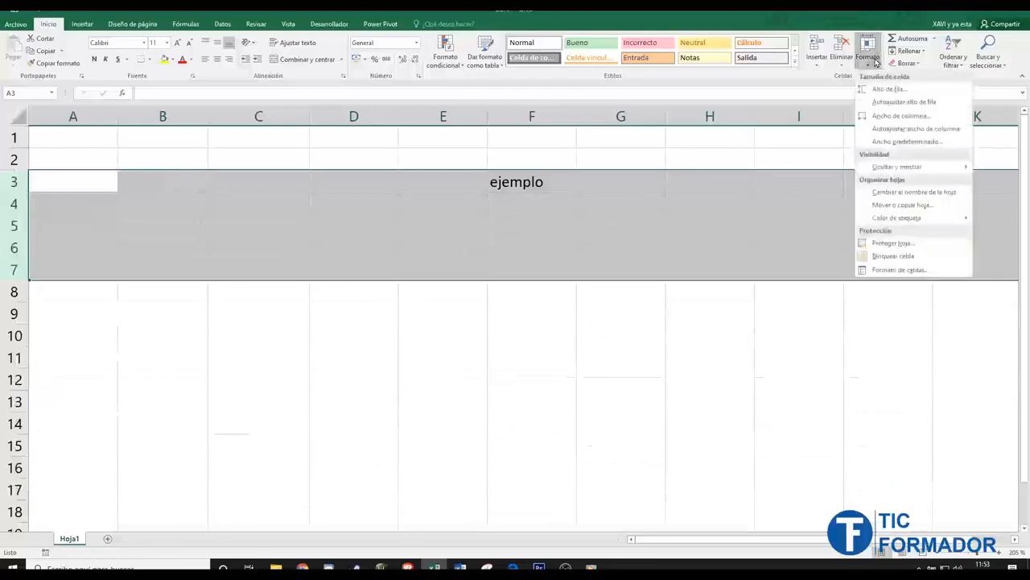